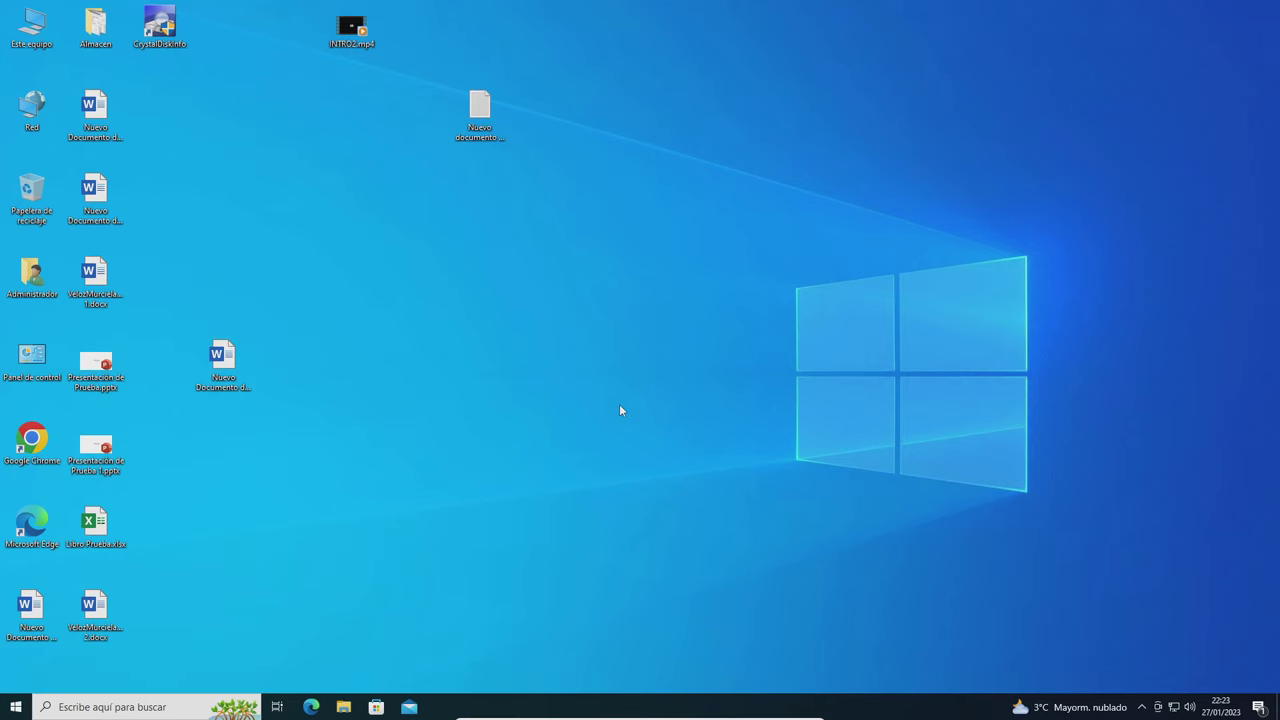
Test playback of INTRO2.mp4 from the desktop in the current default player and close the player.
{"action": "double_click", "coordinate": [352, 28]}
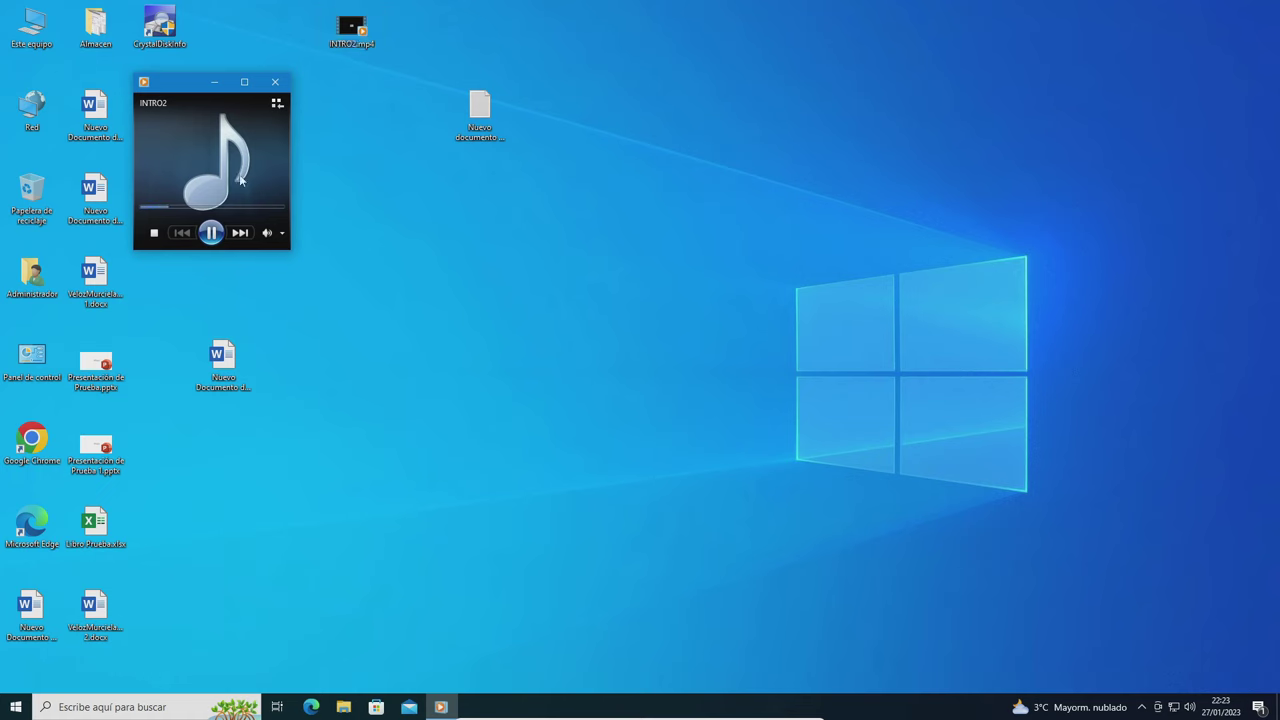
{"action": "left_click", "coordinate": [211, 232]}
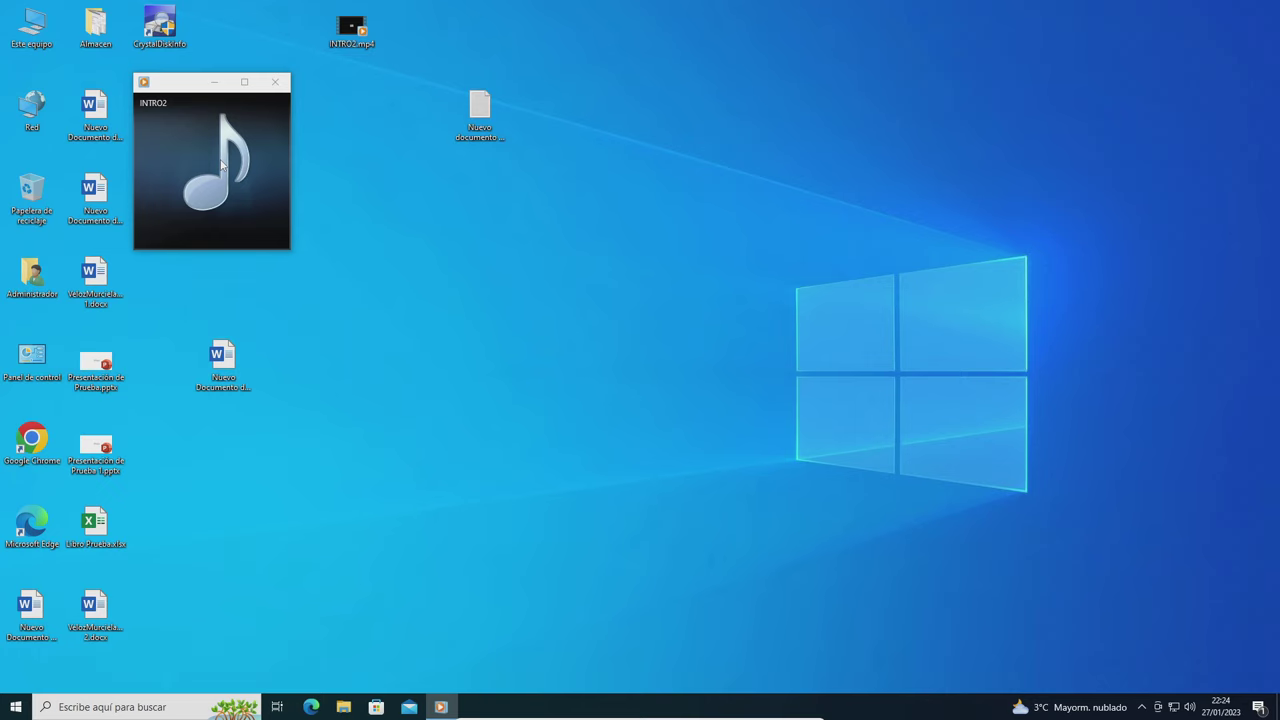
{"action": "left_click", "coordinate": [396, 347]}
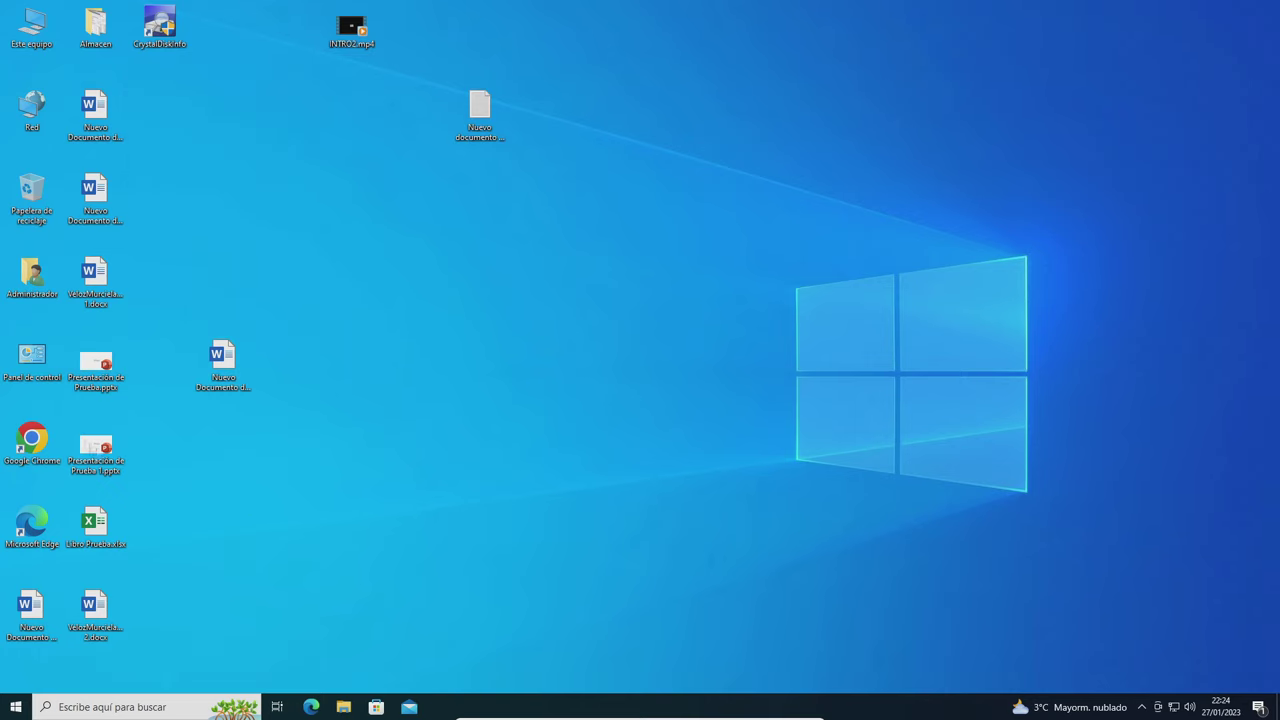
Switch to Google Chrome, search for "klite codec pack" and open the codecguide.com Download K-Lite Codec Pack page.
{"action": "double_click", "coordinate": [38, 440]}
{"action": "left_click", "coordinate": [444, 139]}
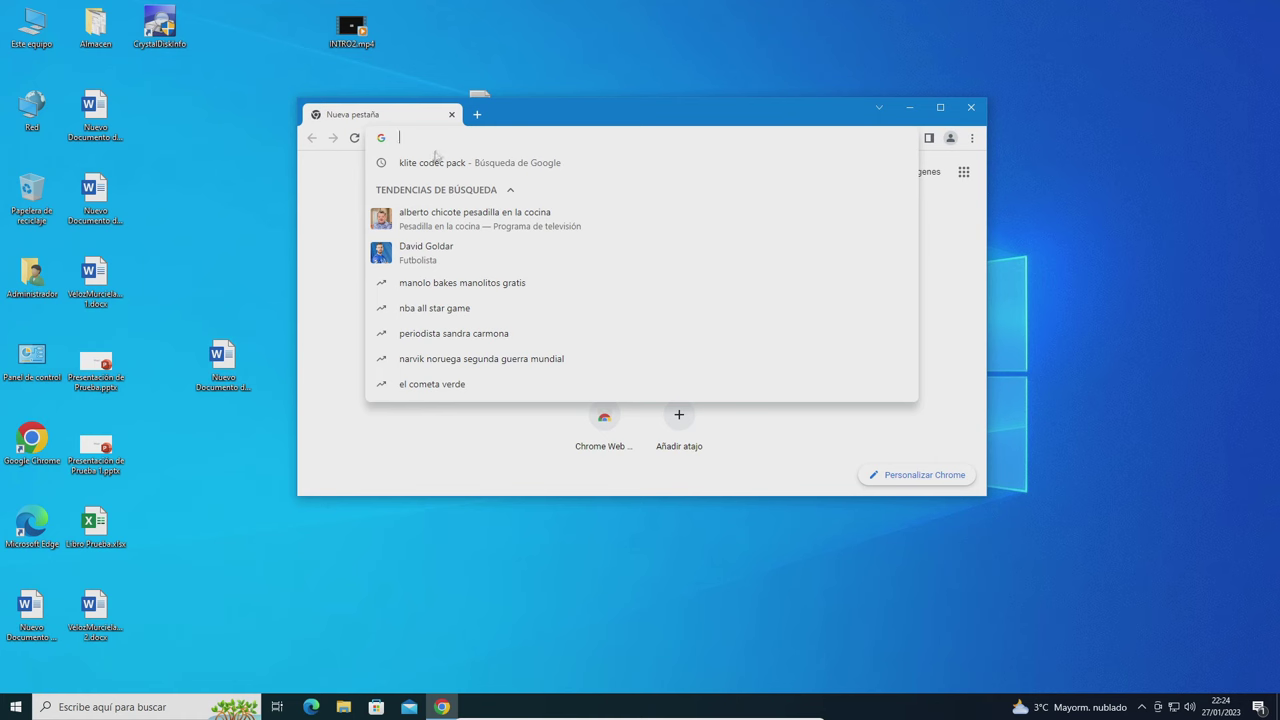
{"action": "left_click", "coordinate": [438, 163]}
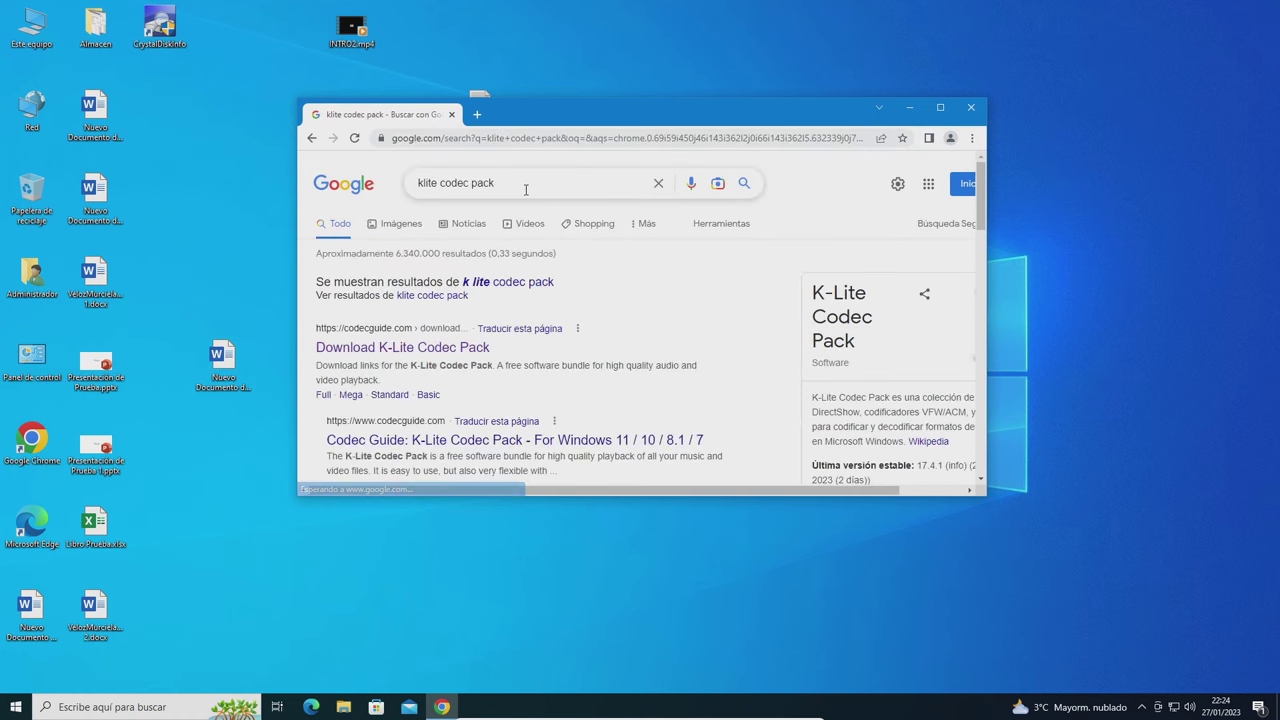
{"action": "left_click", "coordinate": [940, 107]}
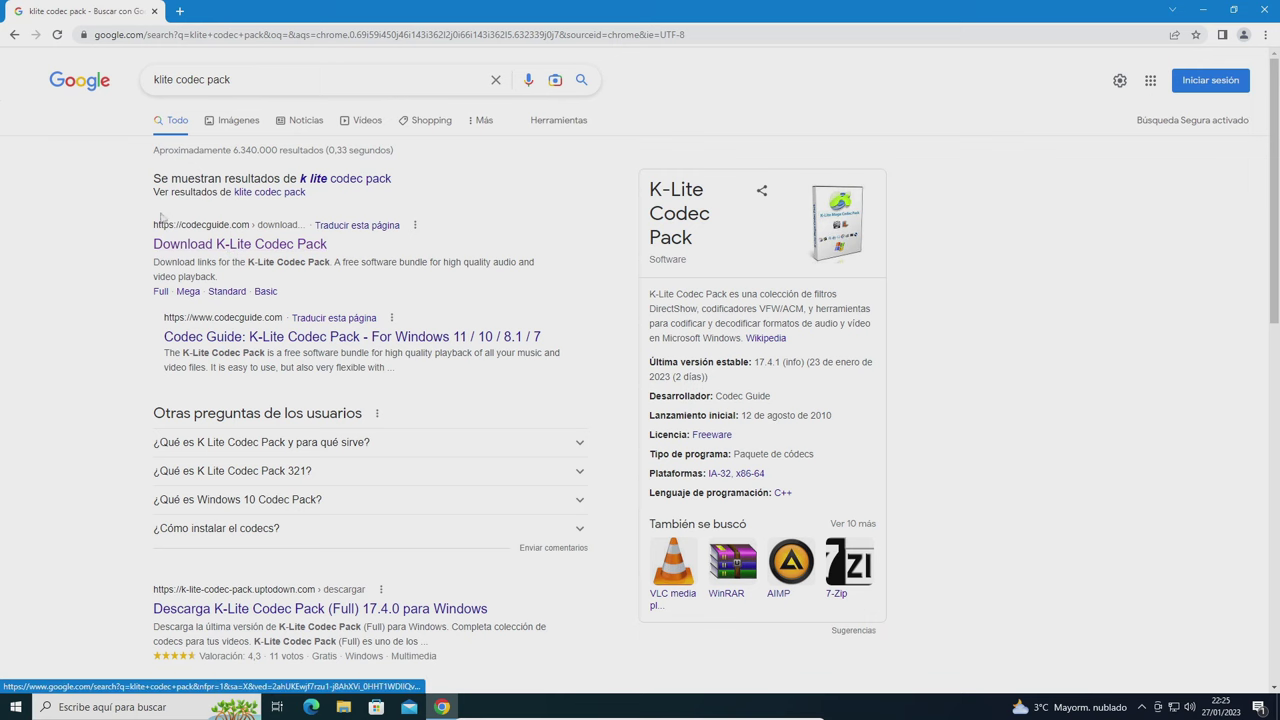
{"action": "left_click", "coordinate": [231, 248]}
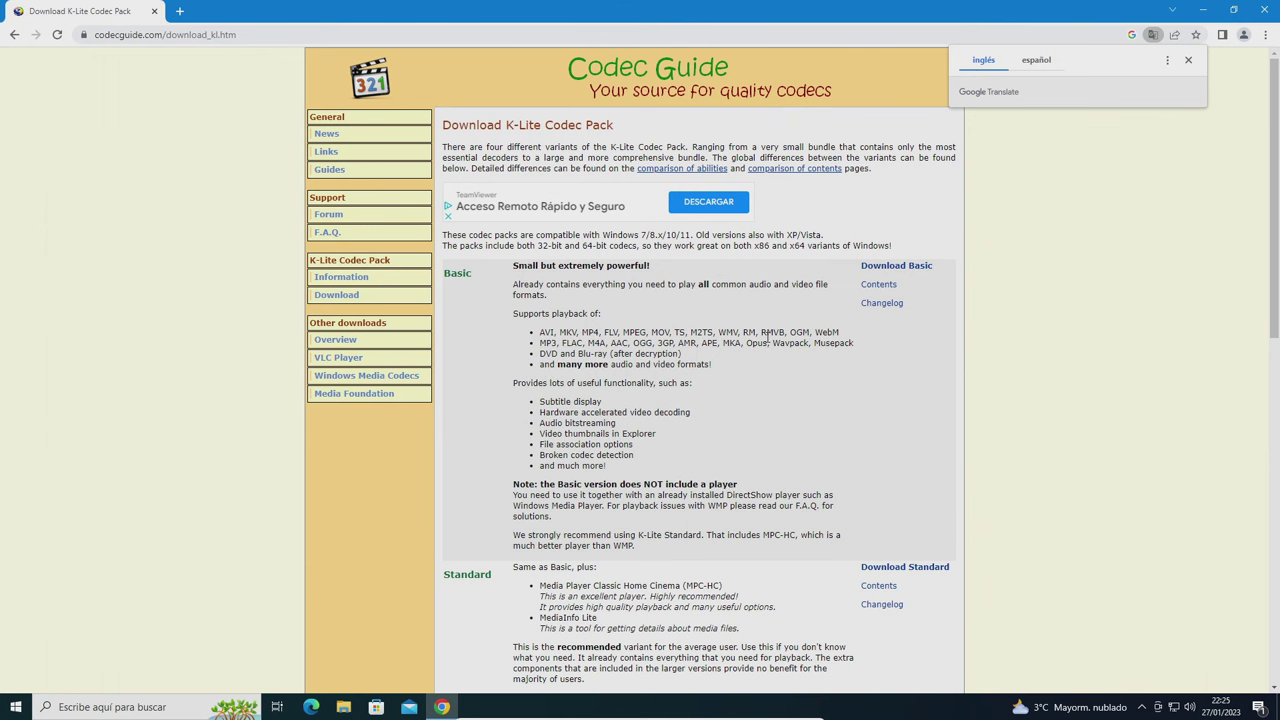
Review the codec pack variants and download the Mega variant from Server 1.
{"action": "scroll", "coordinate": [768, 342], "scroll_direction": "down", "scroll_amount": 1}
{"action": "scroll", "coordinate": [768, 342], "scroll_direction": "down", "scroll_amount": 1}
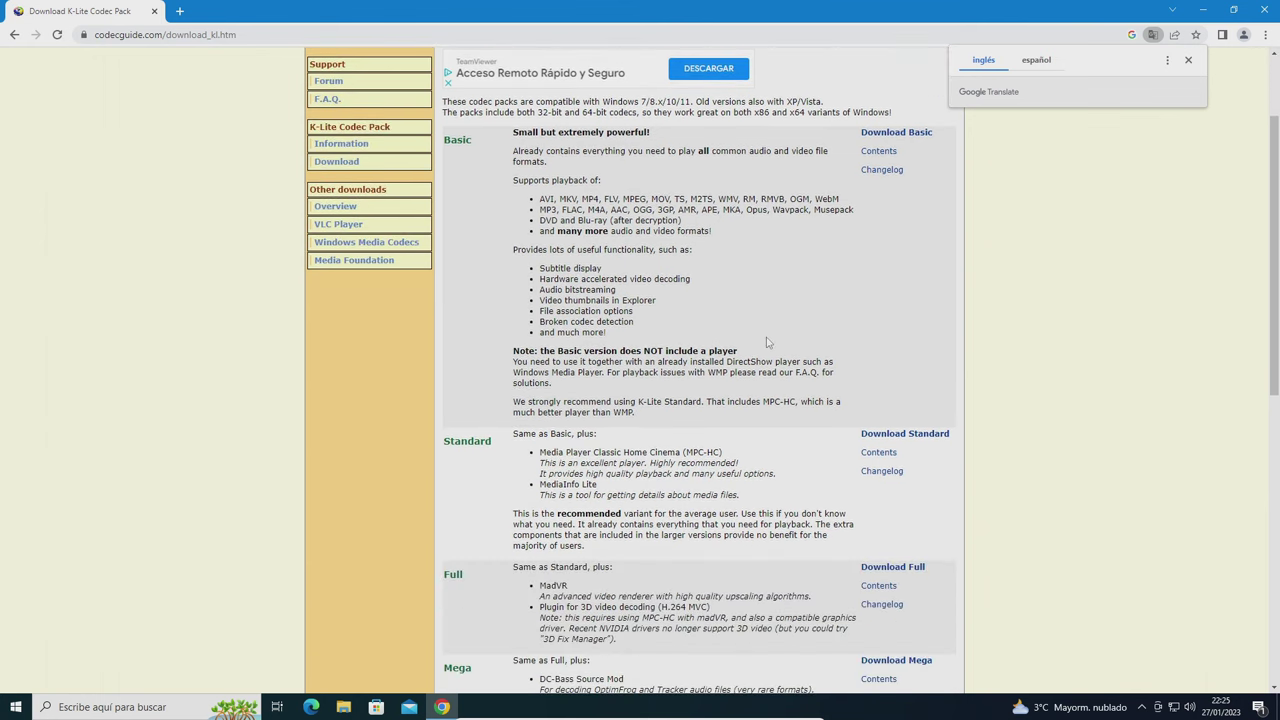
{"action": "scroll", "coordinate": [497, 334], "scroll_direction": "down", "scroll_amount": 3}
{"action": "scroll", "coordinate": [497, 334], "scroll_direction": "down", "scroll_amount": 5}
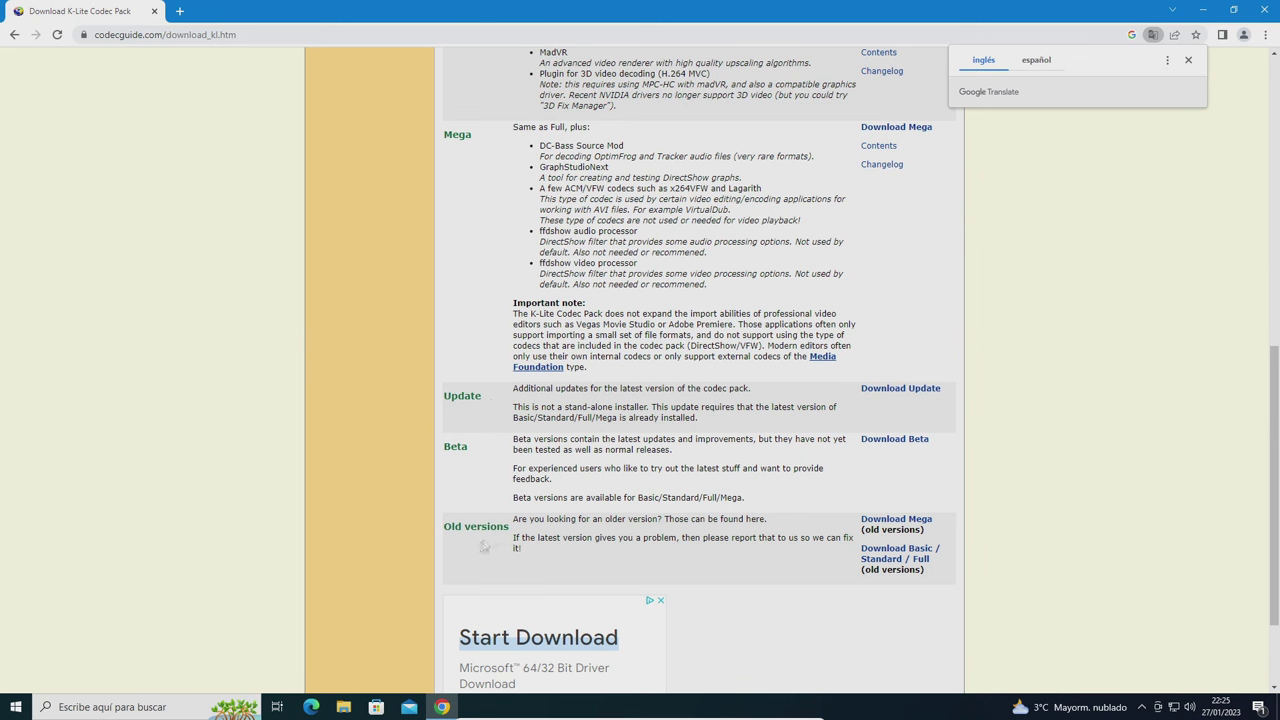
{"action": "scroll", "coordinate": [530, 530], "scroll_direction": "up", "scroll_amount": 2}
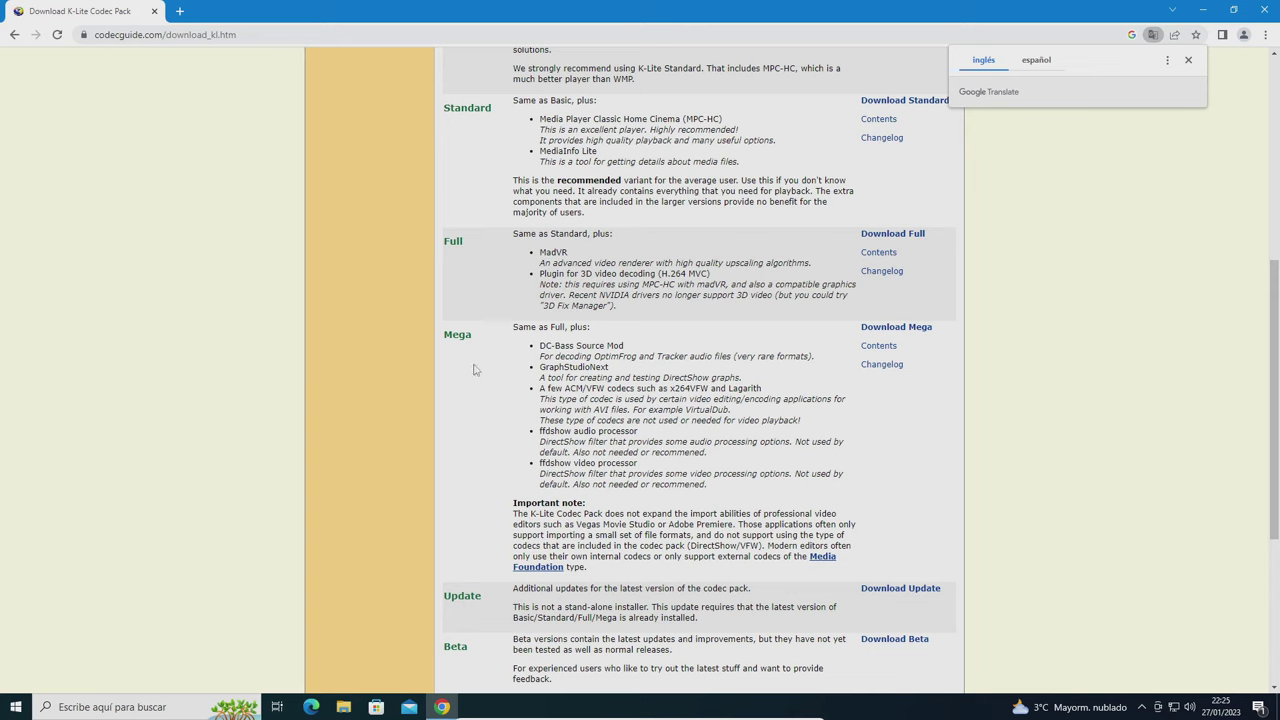
{"action": "left_click", "coordinate": [898, 327]}
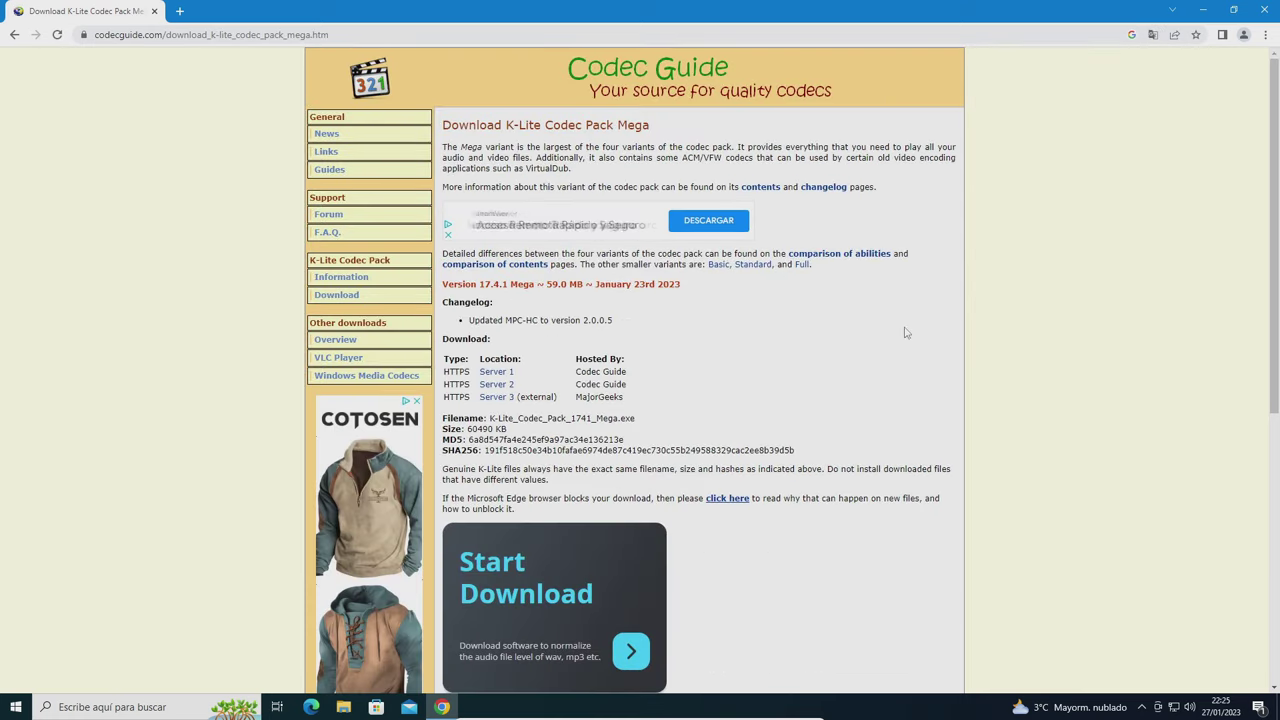
{"action": "left_click", "coordinate": [496, 373]}
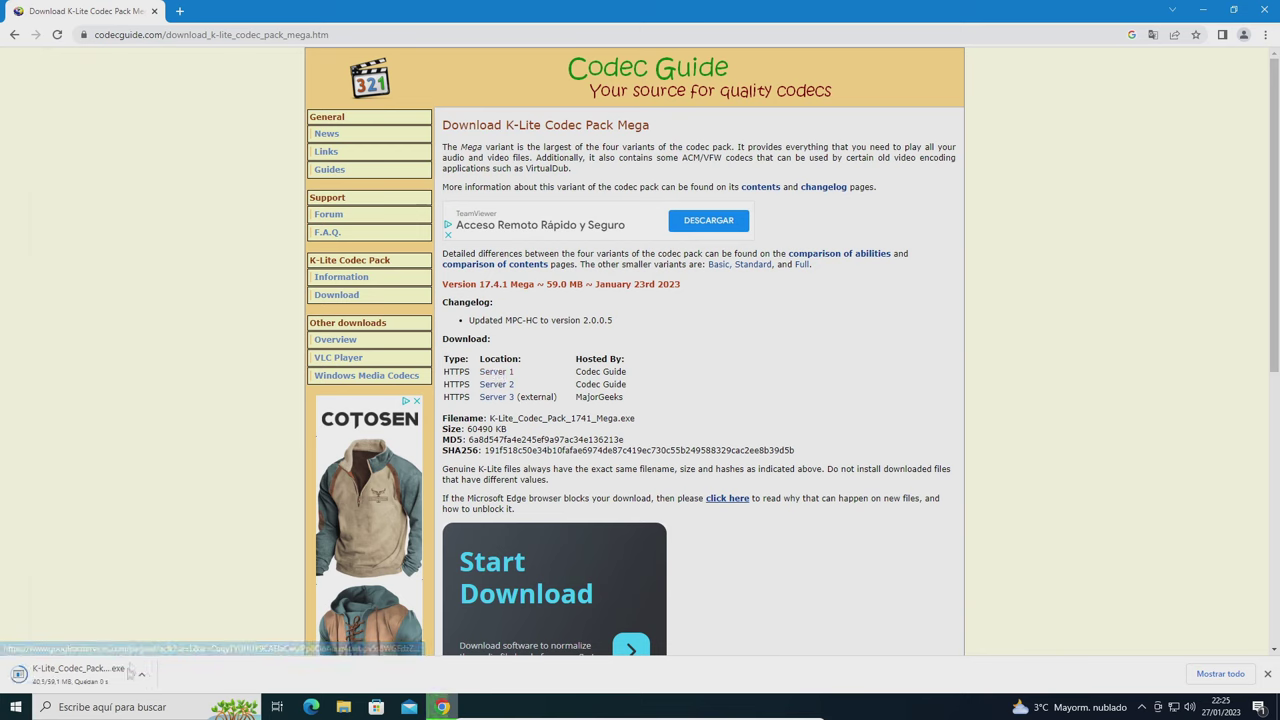
Show the downloaded K-Lite_Codec_Pack_1741_Mega.exe in its folder, run it and allow it to make changes.
{"action": "left_click", "coordinate": [142, 676]}
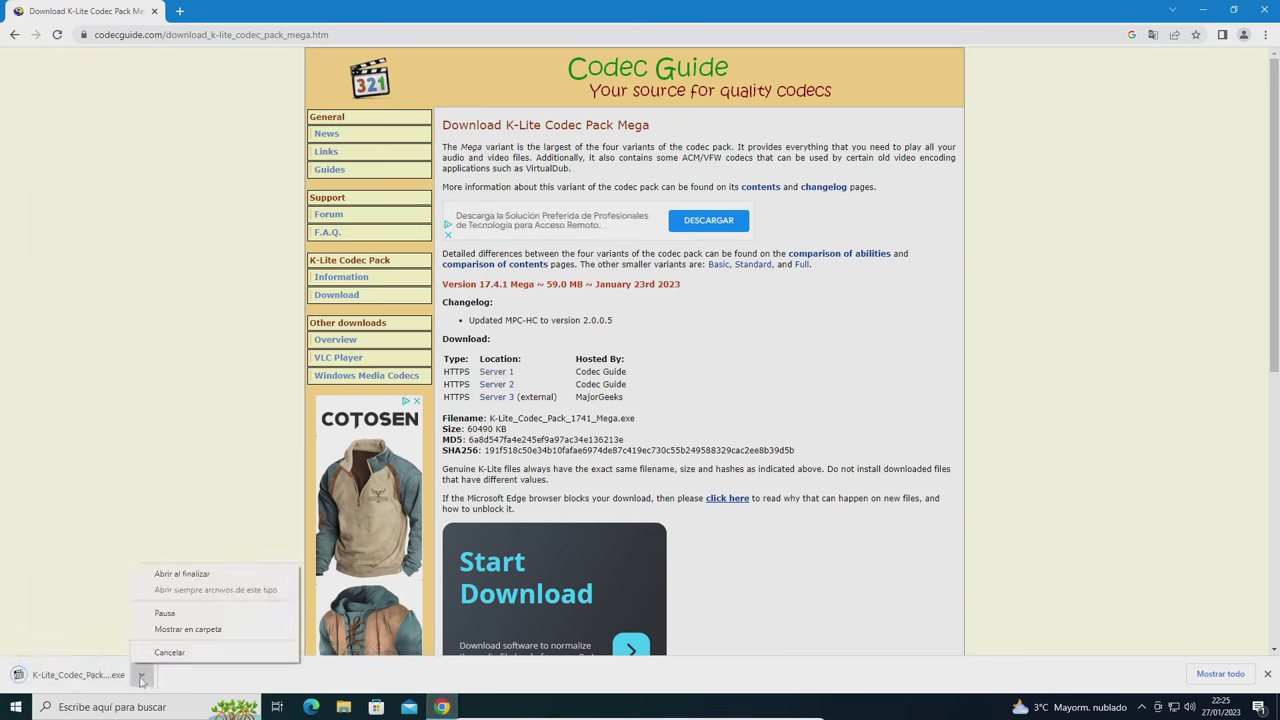
{"action": "left_click", "coordinate": [210, 632]}
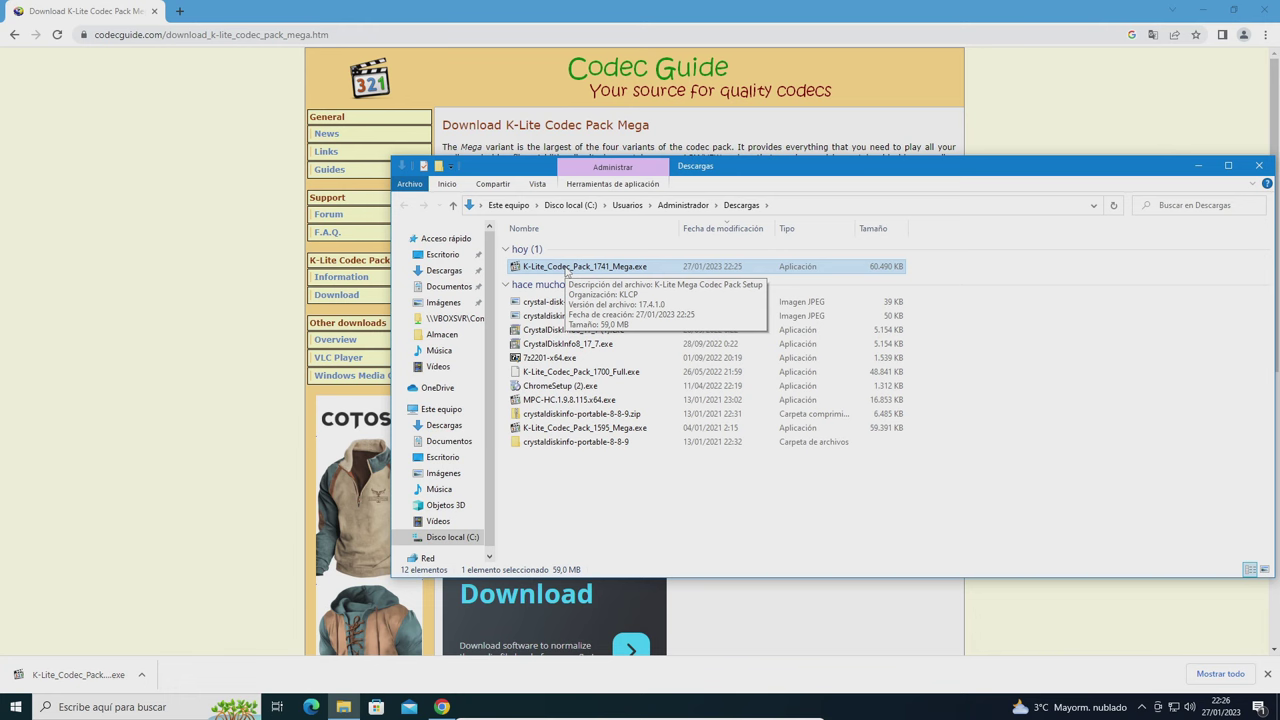
{"action": "double_click", "coordinate": [566, 268]}
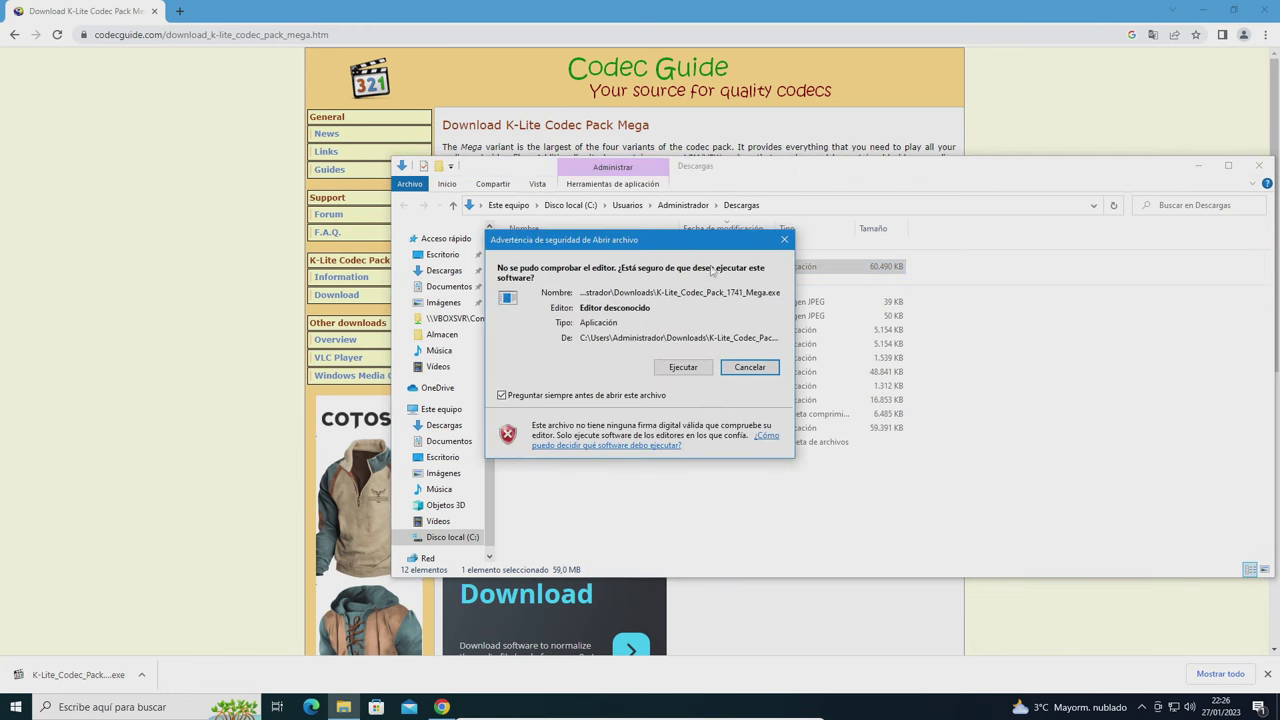
{"action": "left_click", "coordinate": [681, 368]}
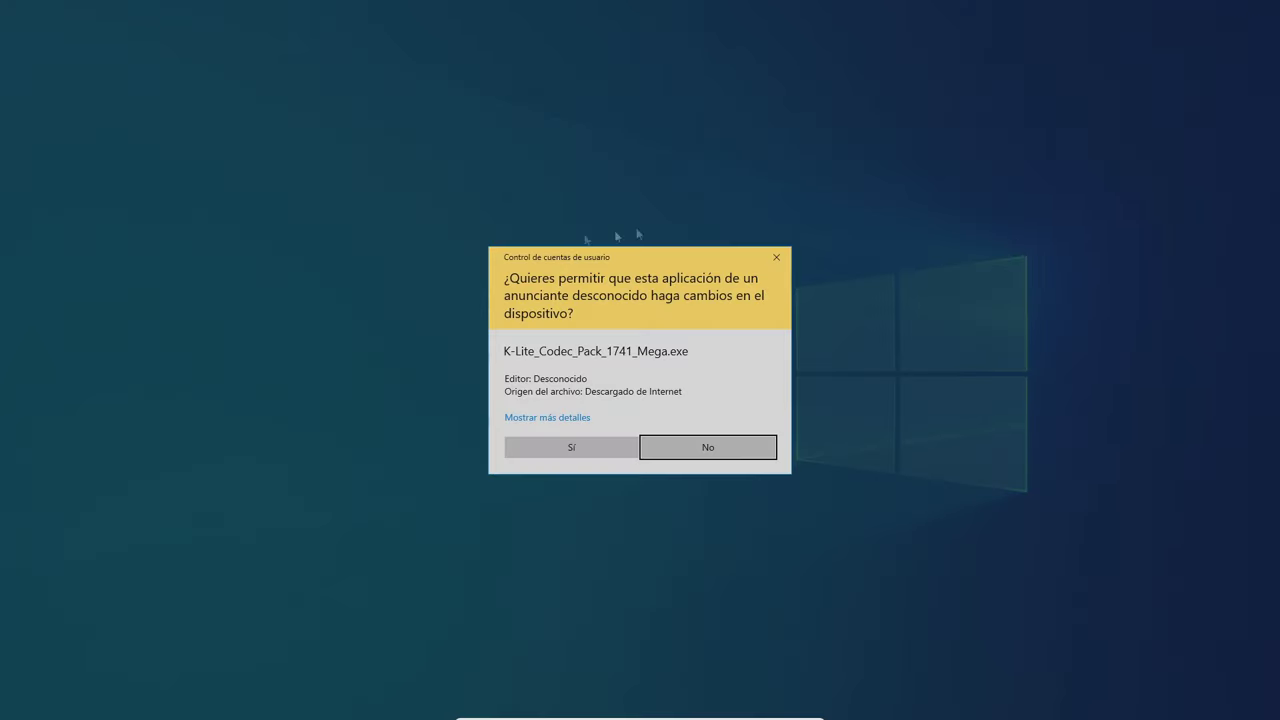
{"action": "left_click", "coordinate": [570, 447]}
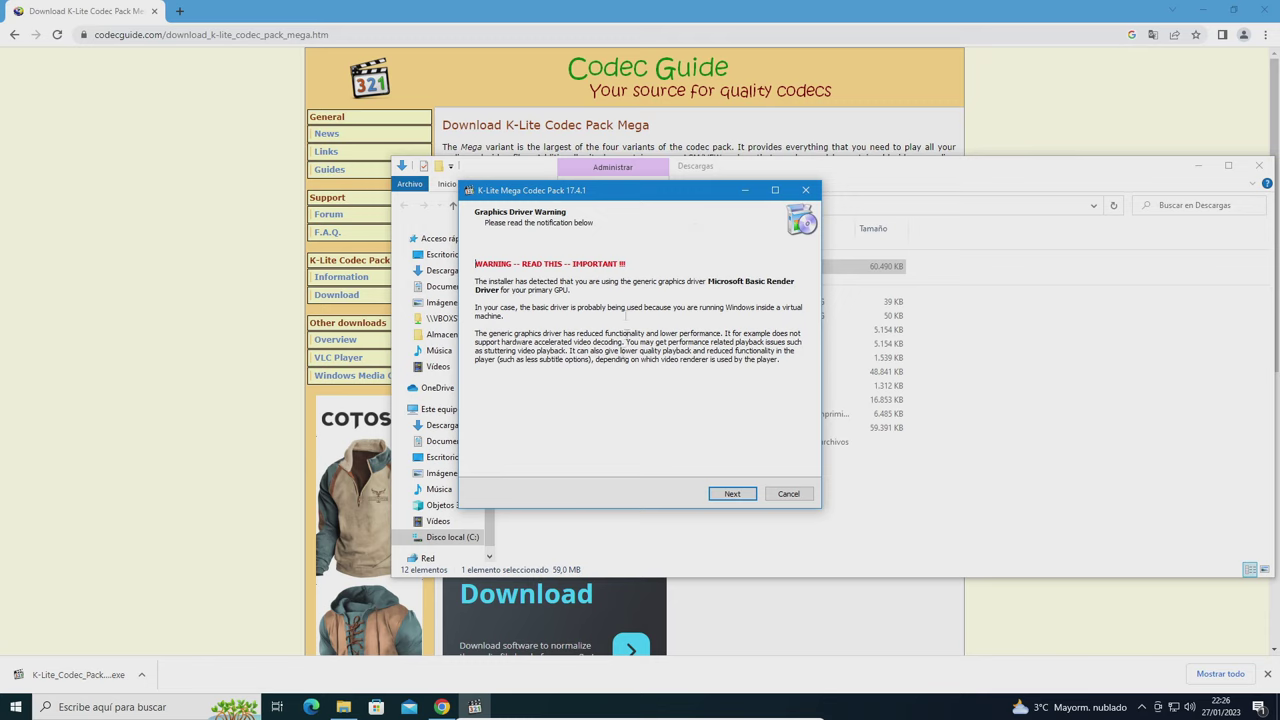
Choose the Normal installation mode, with Media Player Classic (MPC-HC) for video and Windows Media Player for audio.
{"action": "left_click", "coordinate": [732, 494]}
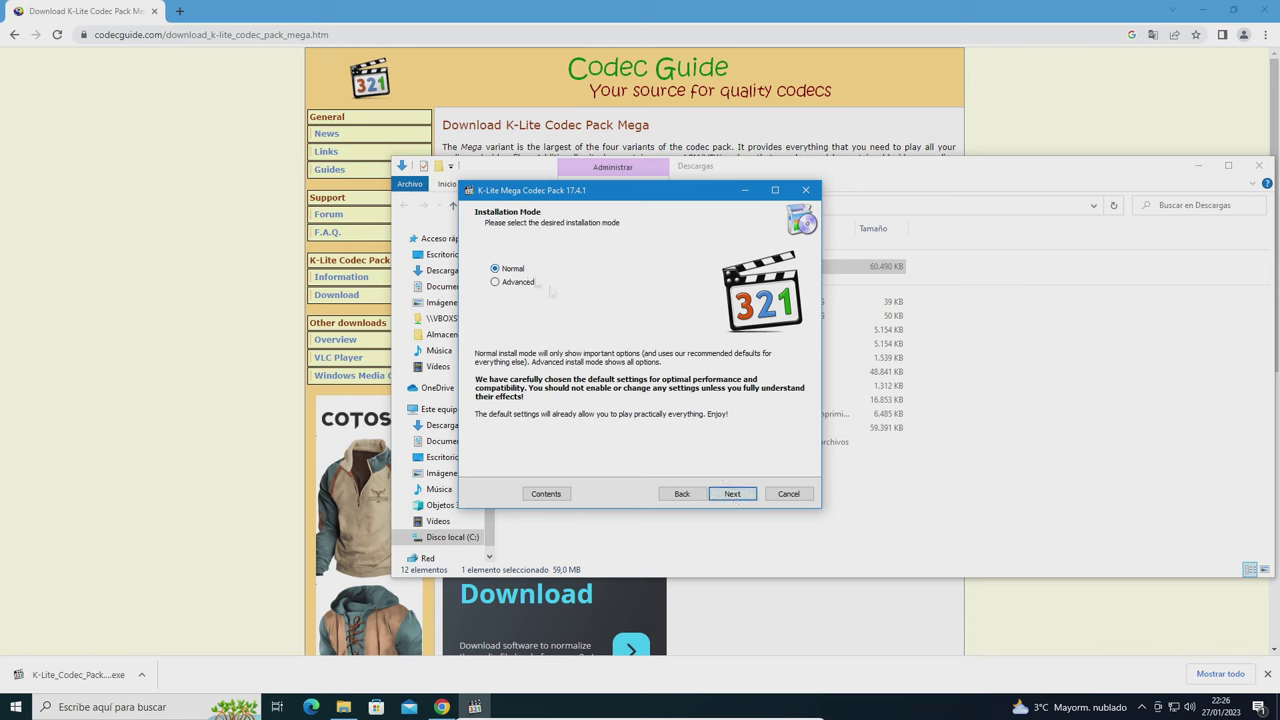
{"action": "left_click", "coordinate": [734, 494]}
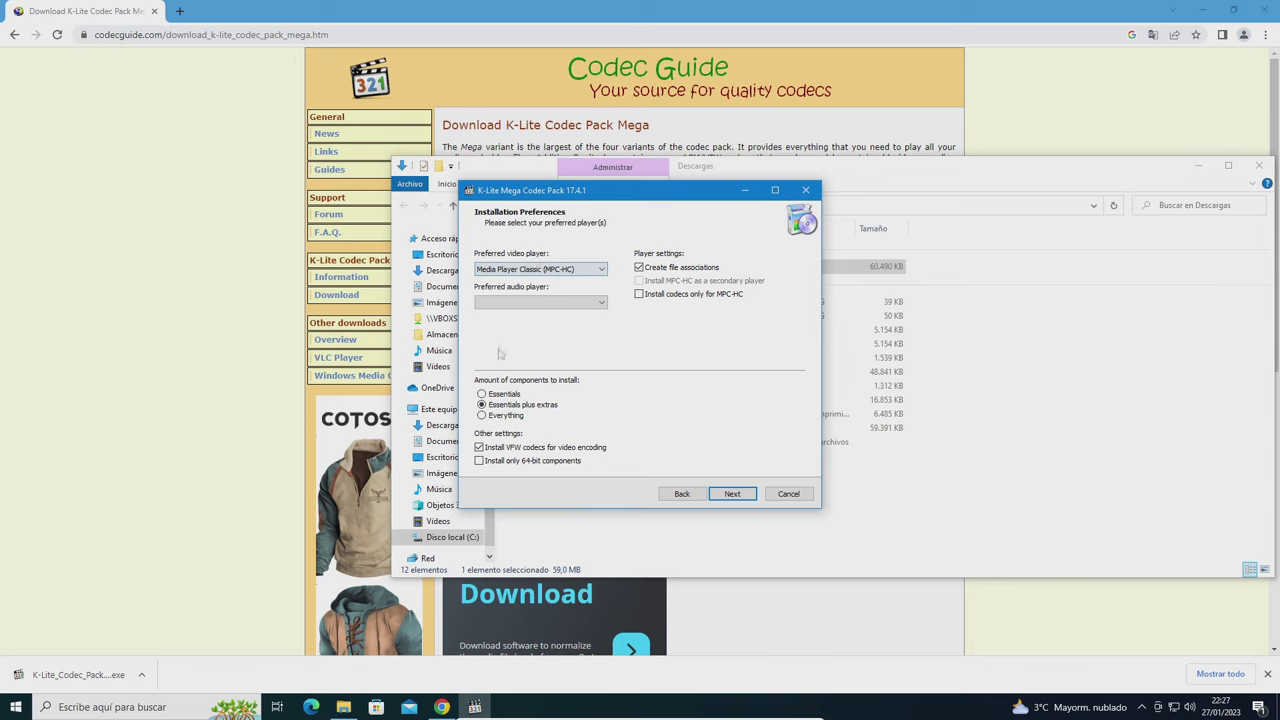
{"action": "left_click", "coordinate": [601, 303]}
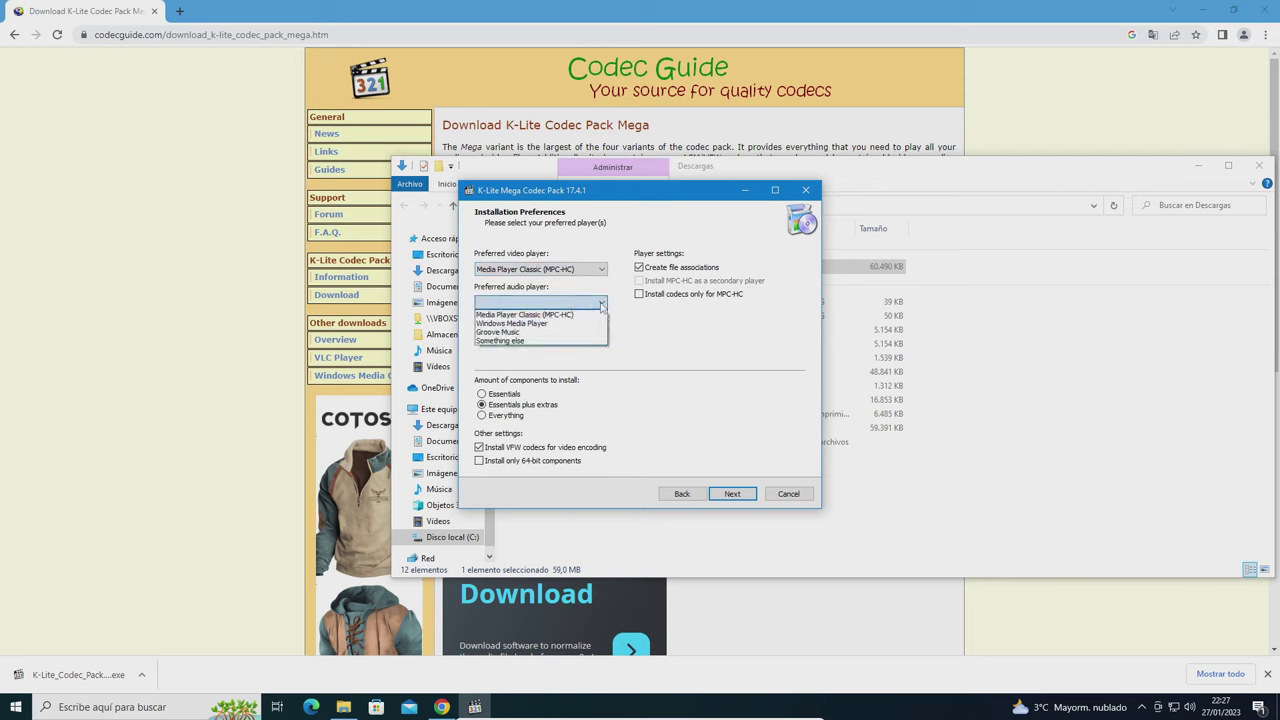
{"action": "left_click", "coordinate": [527, 325]}
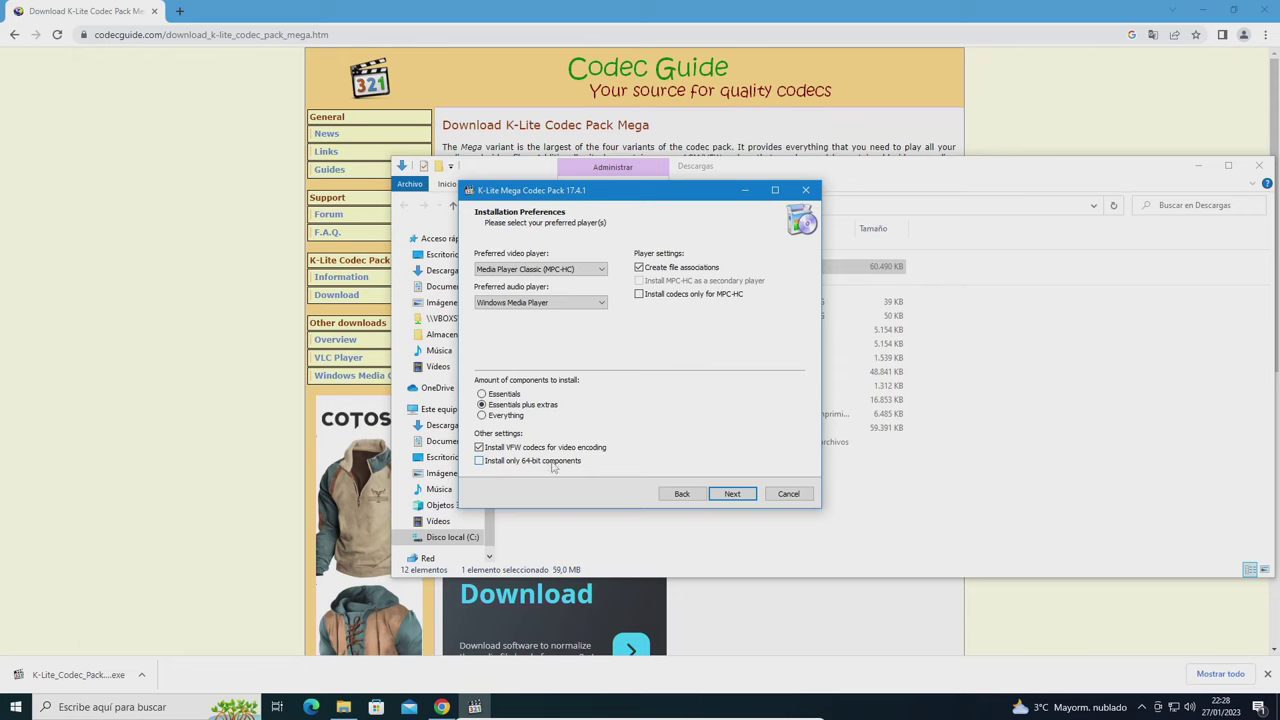
{"action": "left_click", "coordinate": [732, 494]}
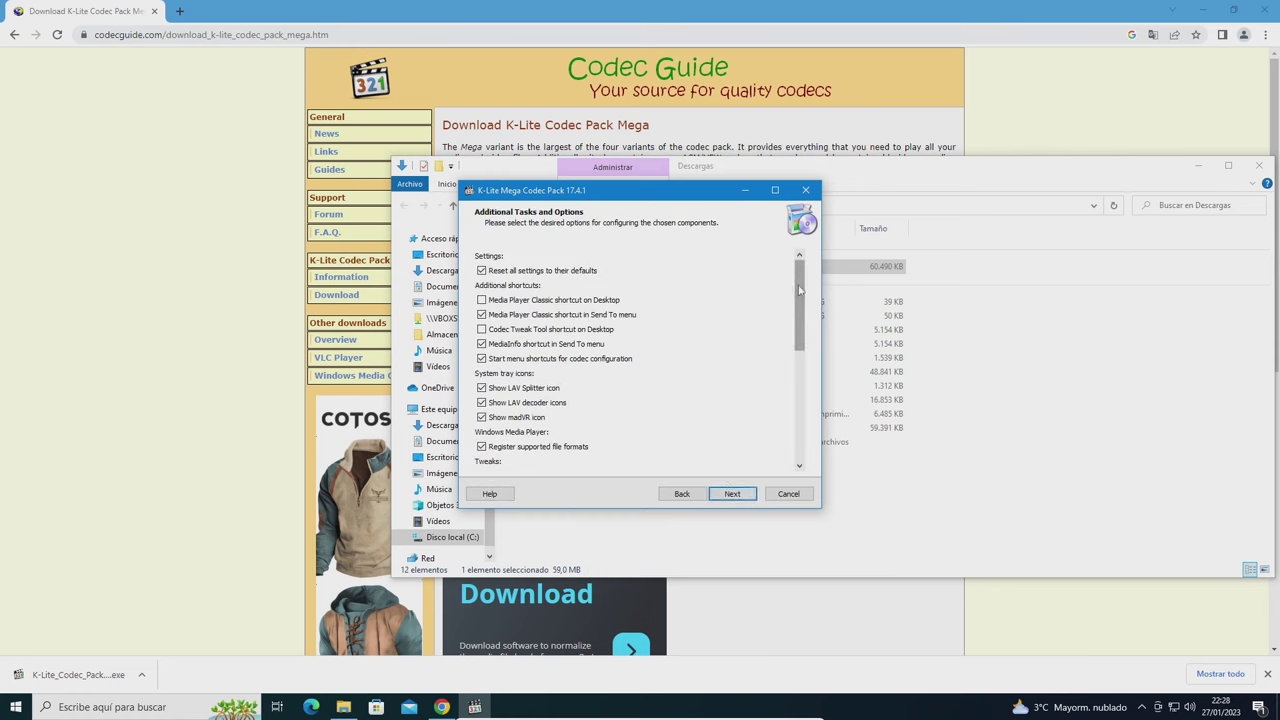
Enable the Media Player Classic desktop shortcut and accept the default MPC-HC, language and audio settings.
{"action": "left_click_drag", "start_coordinate": [800, 290], "coordinate": [793, 262]}
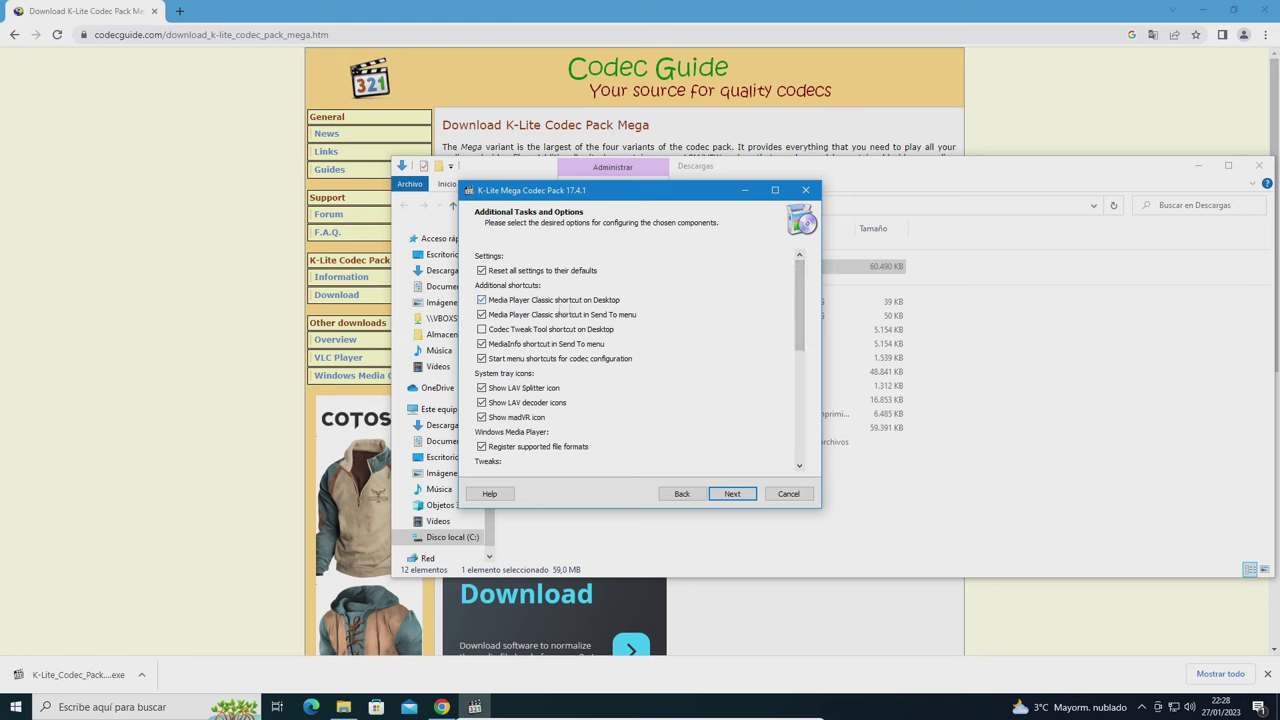
{"action": "left_click", "coordinate": [732, 494]}
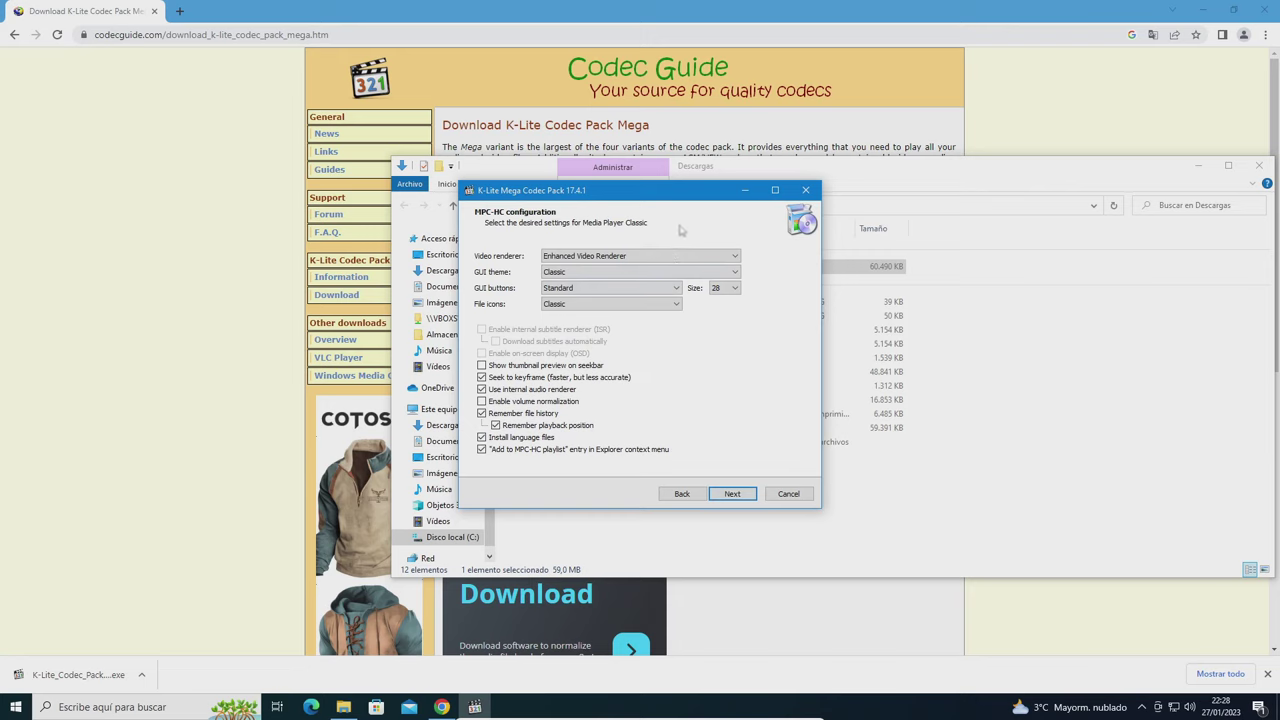
{"action": "left_click", "coordinate": [738, 496]}
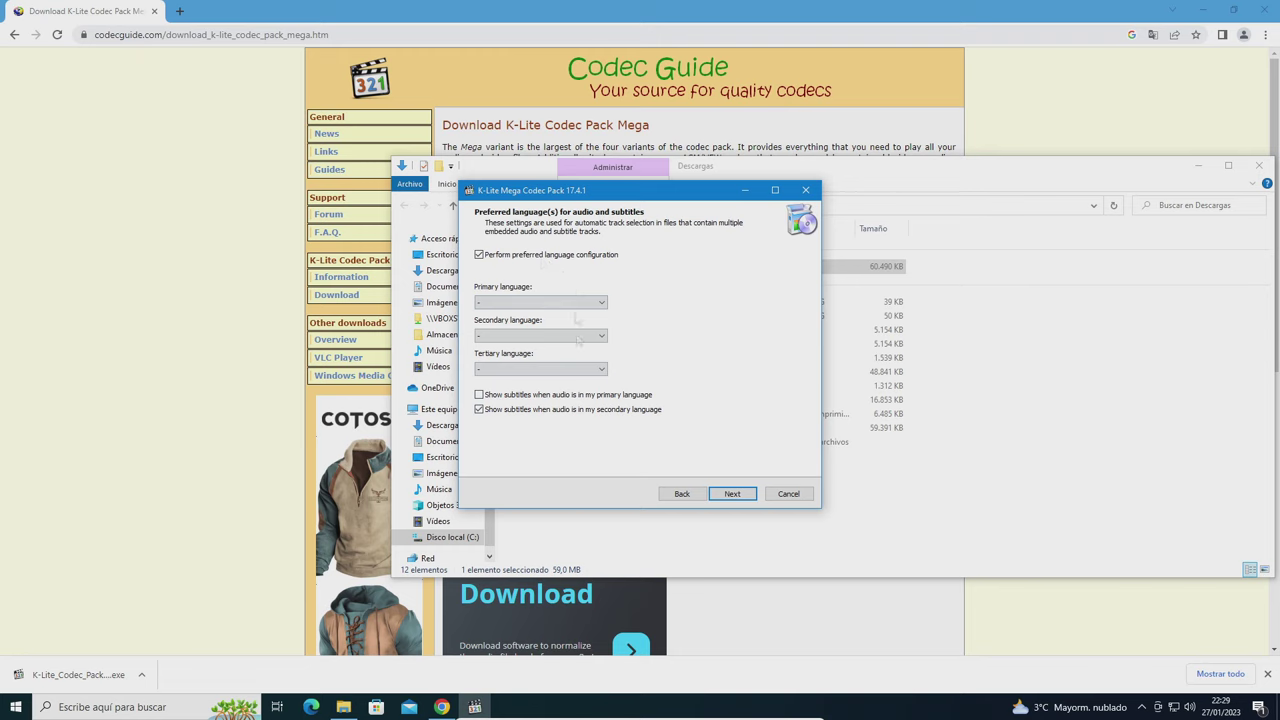
{"action": "left_click", "coordinate": [736, 497]}
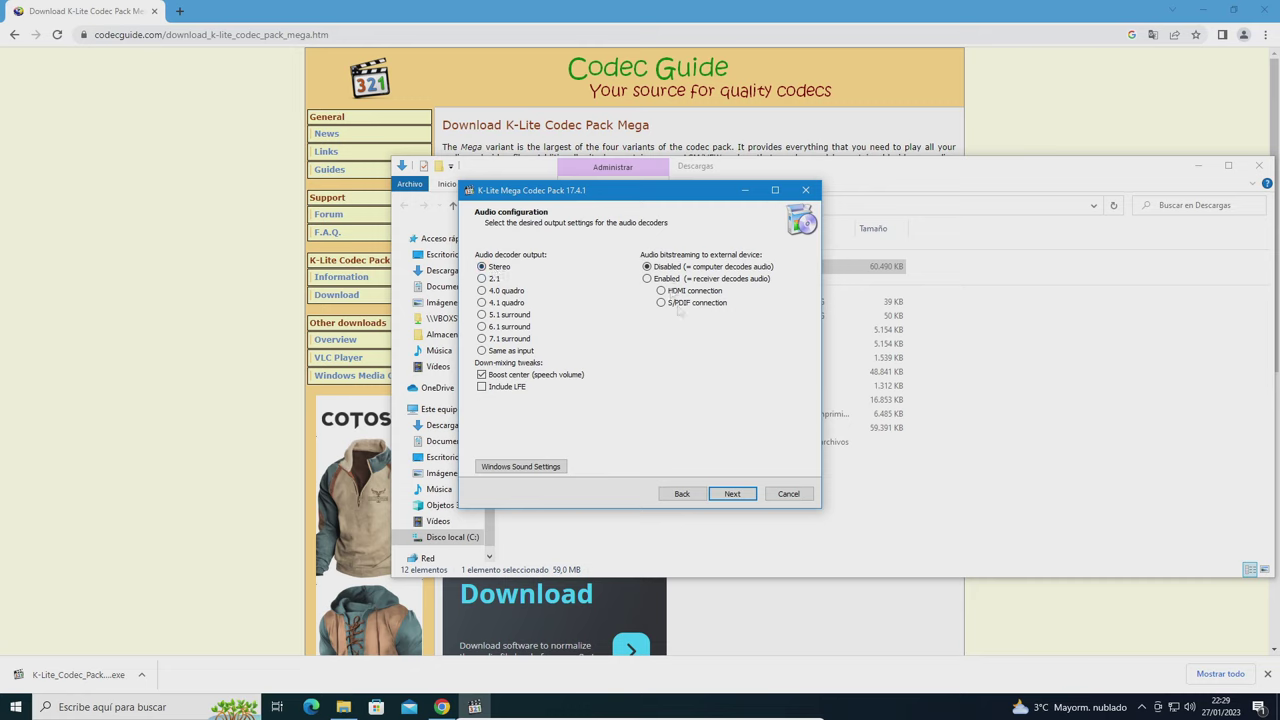
{"action": "left_click", "coordinate": [736, 497]}
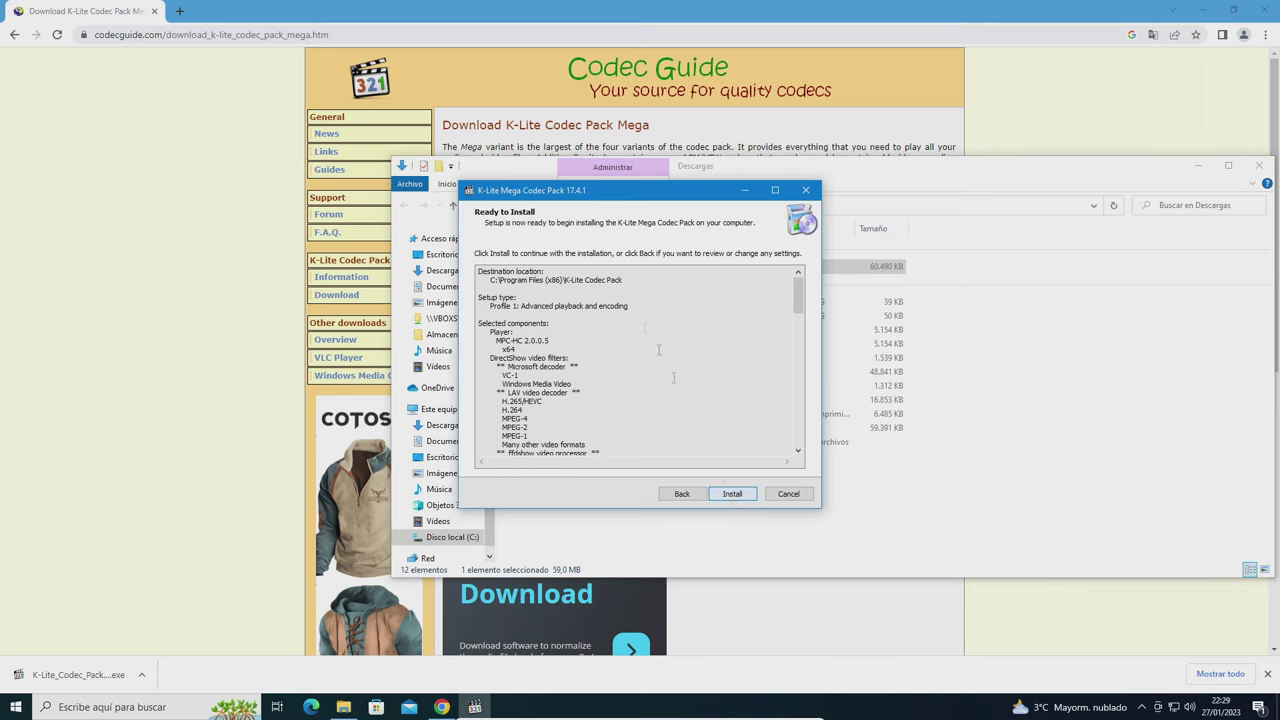
Install the codec pack, finish setup without any extra options, and close both Codec Guide browser tabs.
{"action": "mouse_move", "coordinate": [798, 292]}
{"action": "left_mouse_down"}
{"action": "mouse_move", "coordinate": [800, 400]}
{"action": "mouse_move", "coordinate": [812, 378]}
{"action": "mouse_move", "coordinate": [805, 285]}
{"action": "left_mouse_up"}
{"action": "left_click", "coordinate": [738, 495]}
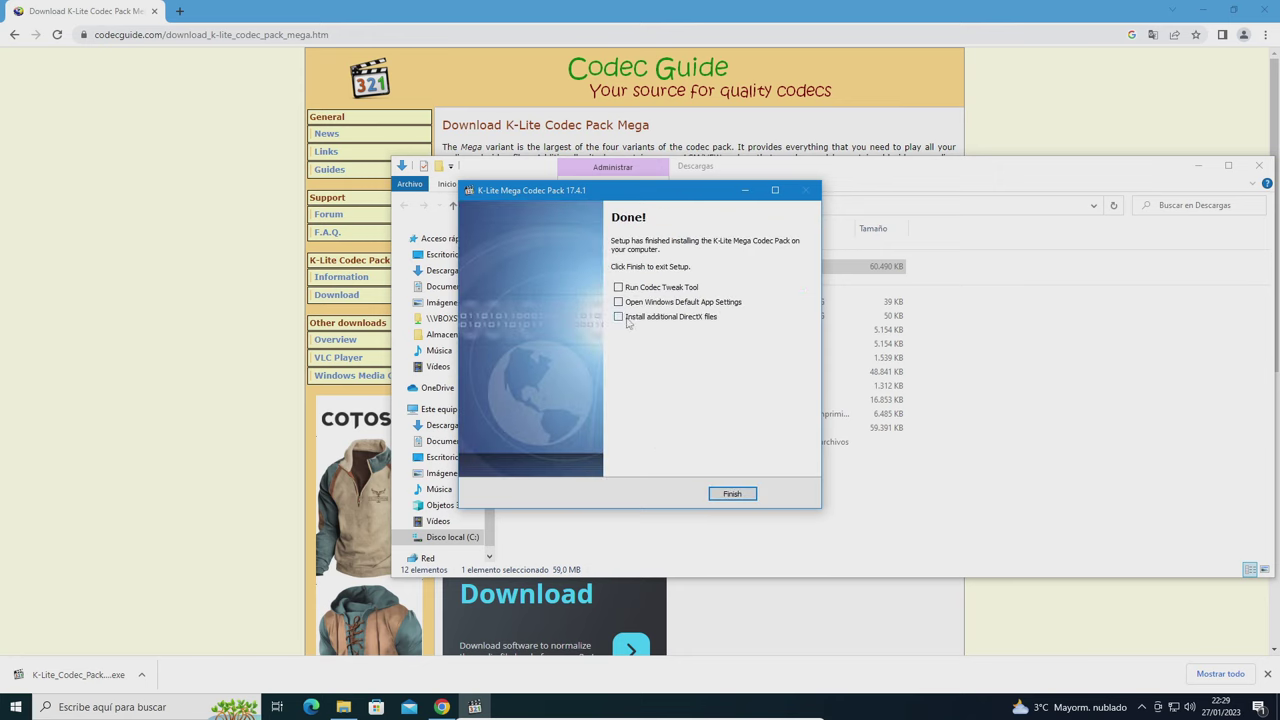
{"action": "left_click", "coordinate": [732, 494]}
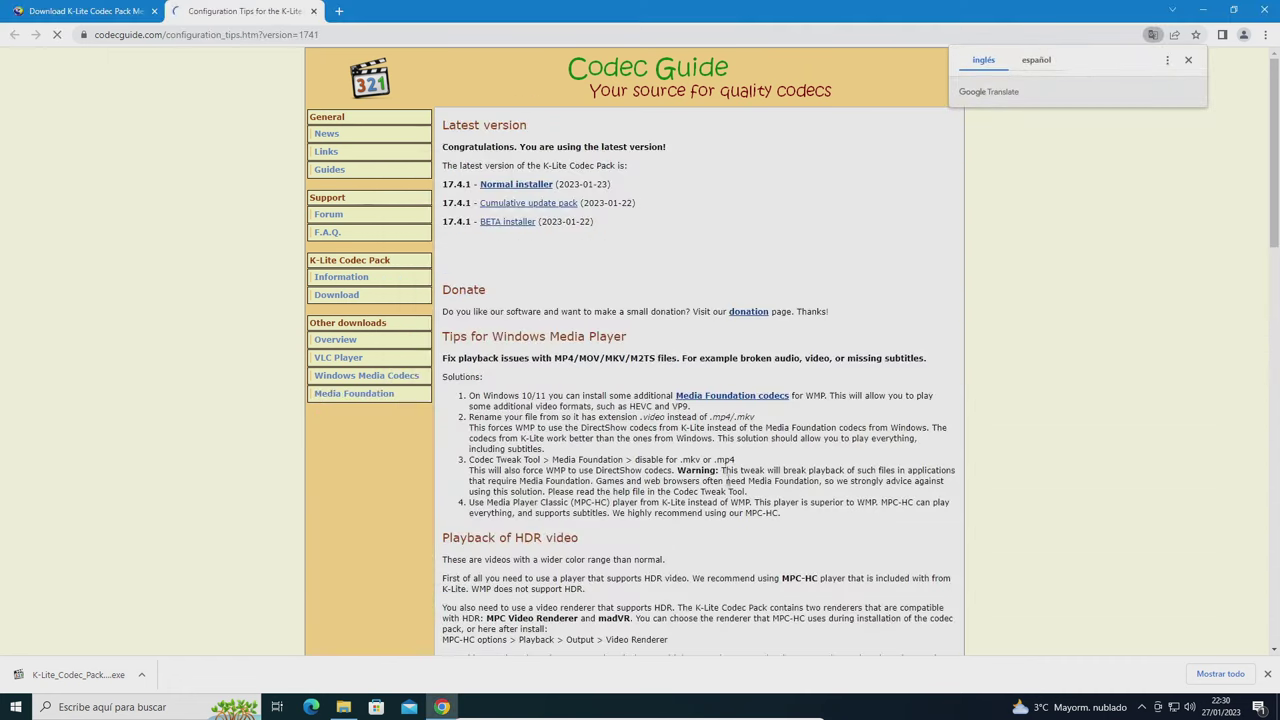
{"action": "left_click", "coordinate": [314, 11]}
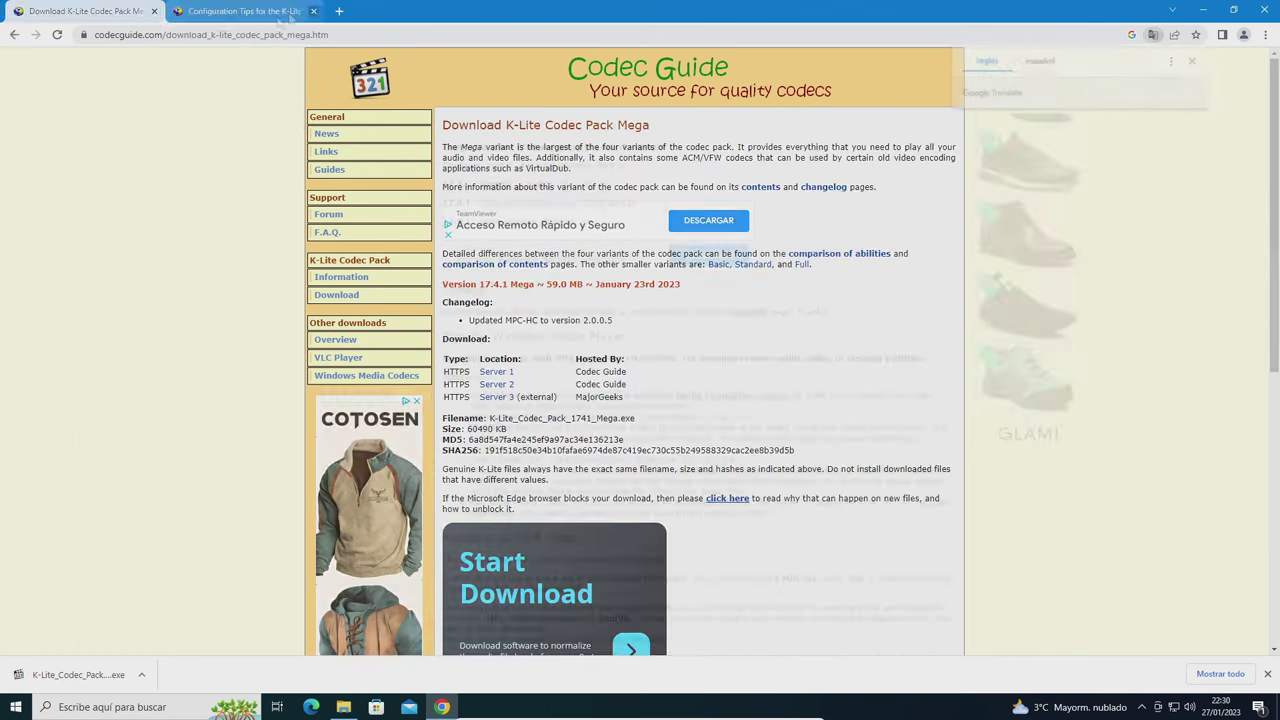
{"action": "left_click", "coordinate": [154, 11]}
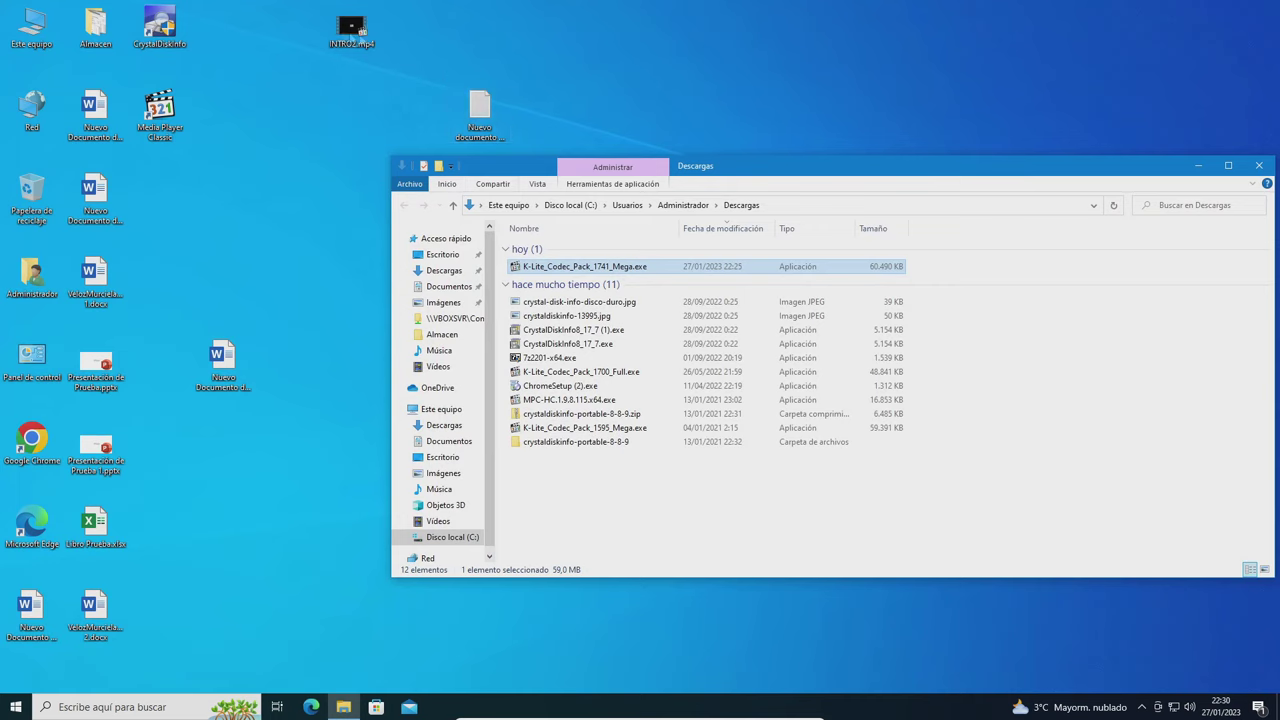
Play INTRO2.mp4 from the desktop in Media Player Classic with the sound muted, and close the player.
{"action": "double_click", "coordinate": [352, 30]}
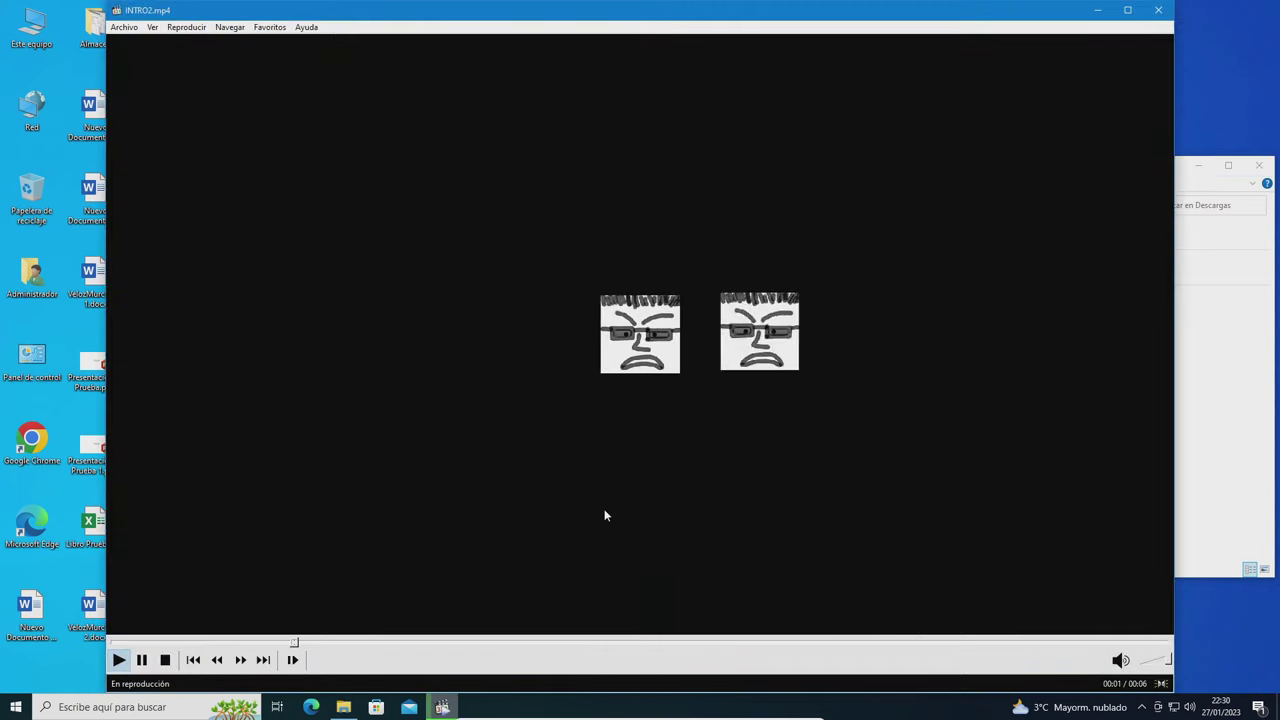
{"action": "left_click", "coordinate": [604, 506]}
{"action": "left_click", "coordinate": [1120, 662]}
{"action": "left_click", "coordinate": [559, 458]}
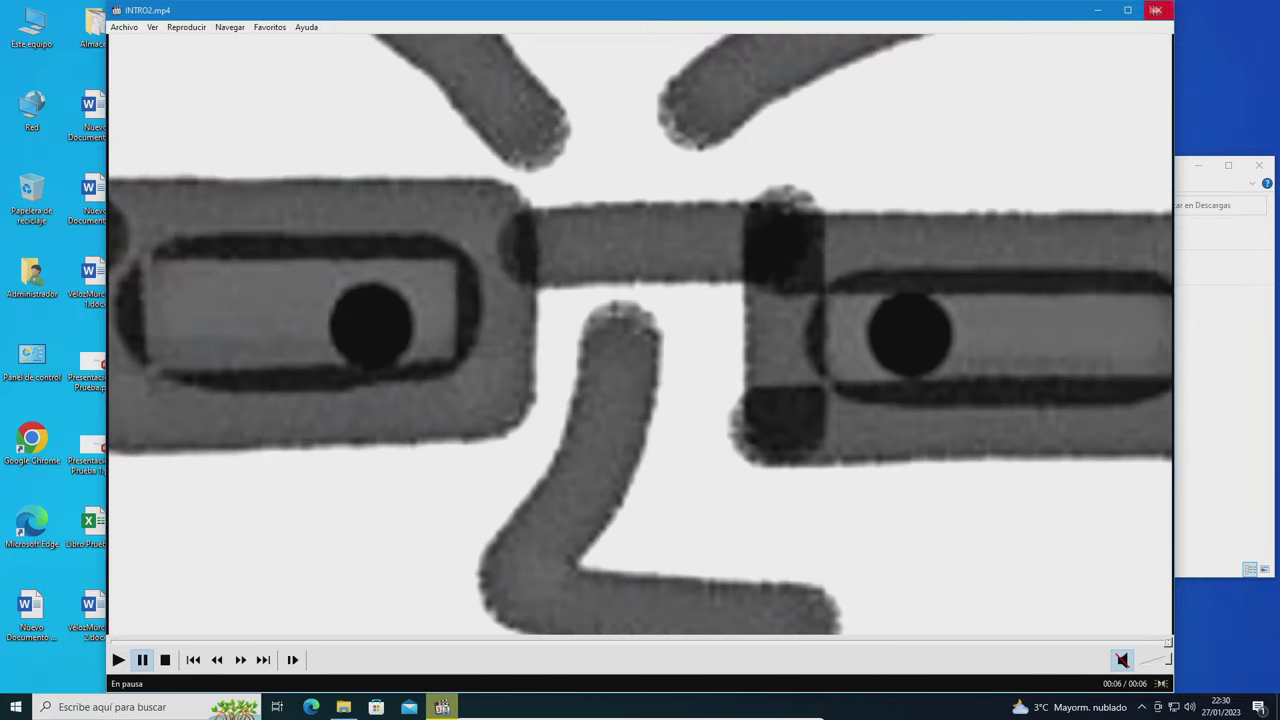
{"action": "left_click", "coordinate": [1158, 10]}
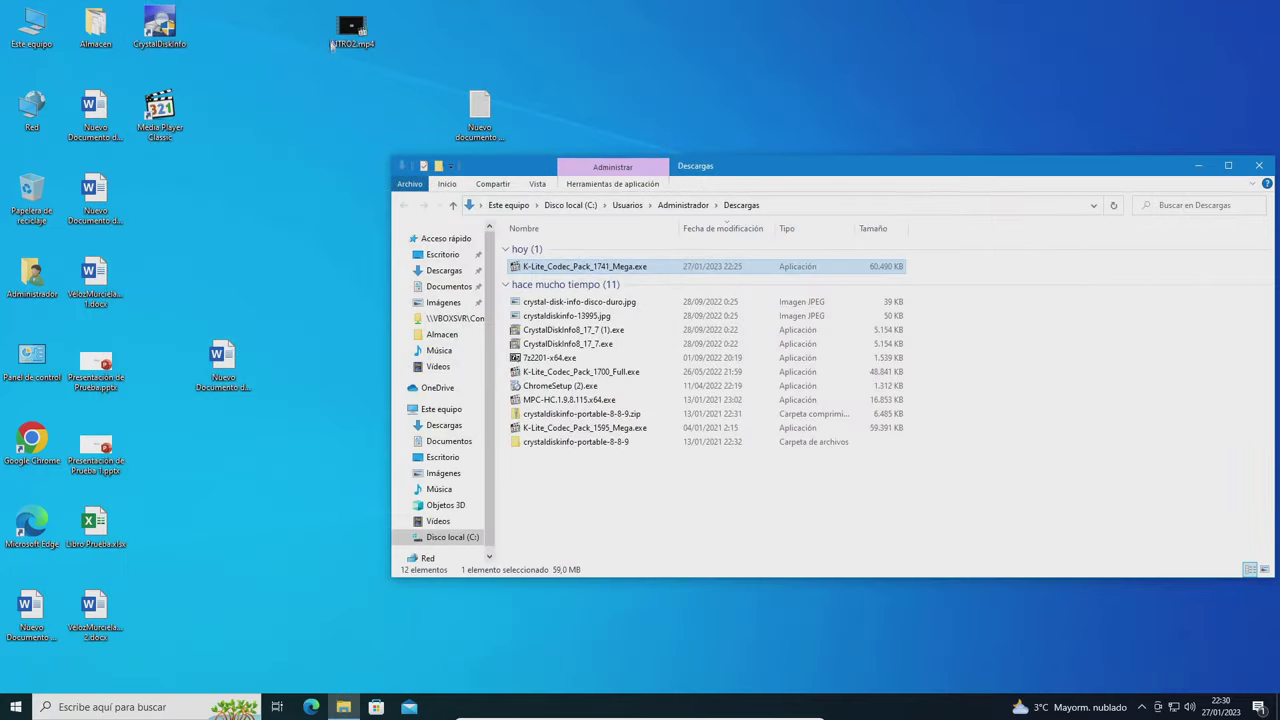
Play INTRO2.mp4 once more, and close the player and the Descargas folder window.
{"action": "left_click", "coordinate": [345, 30]}
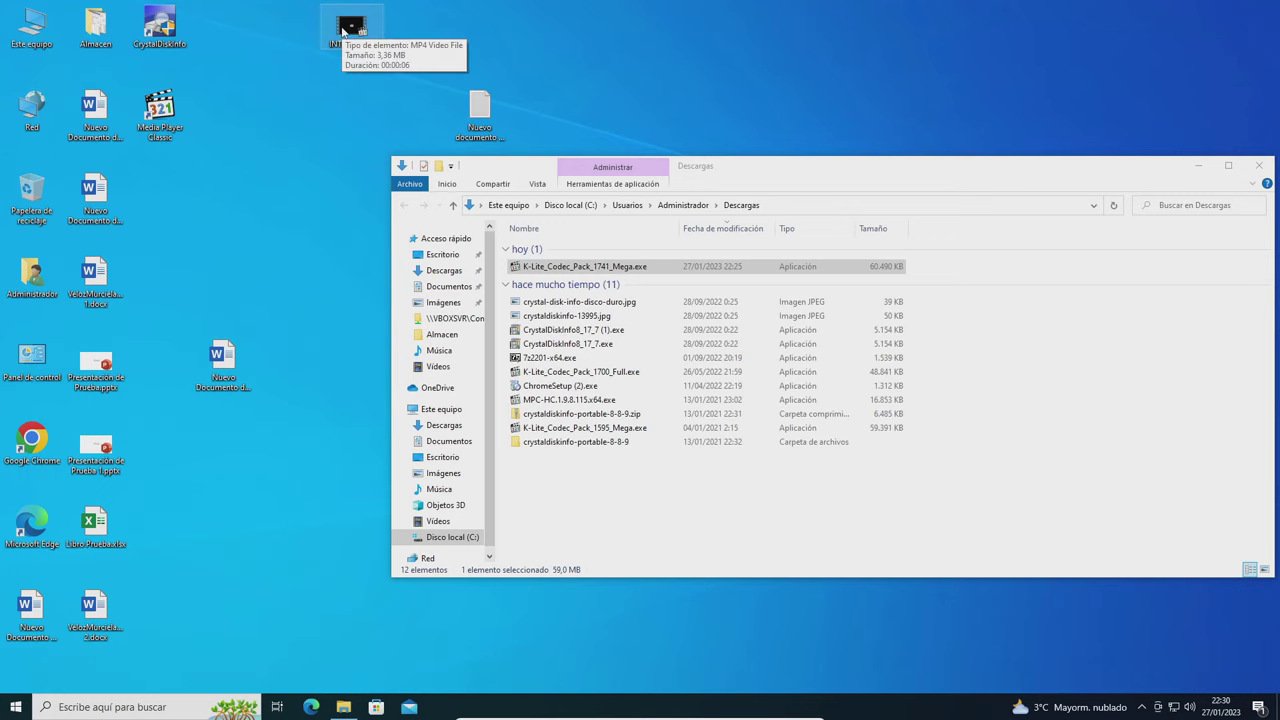
{"action": "double_click", "coordinate": [349, 30]}
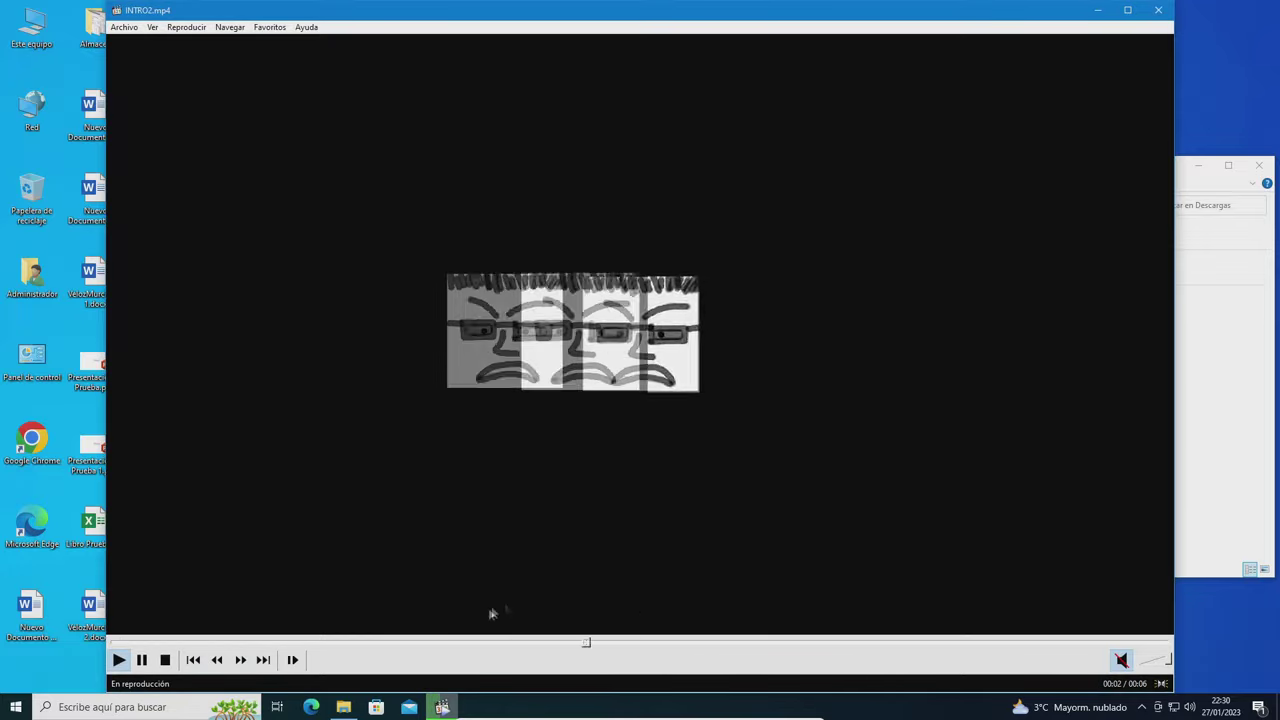
{"action": "left_click", "coordinate": [1158, 11]}
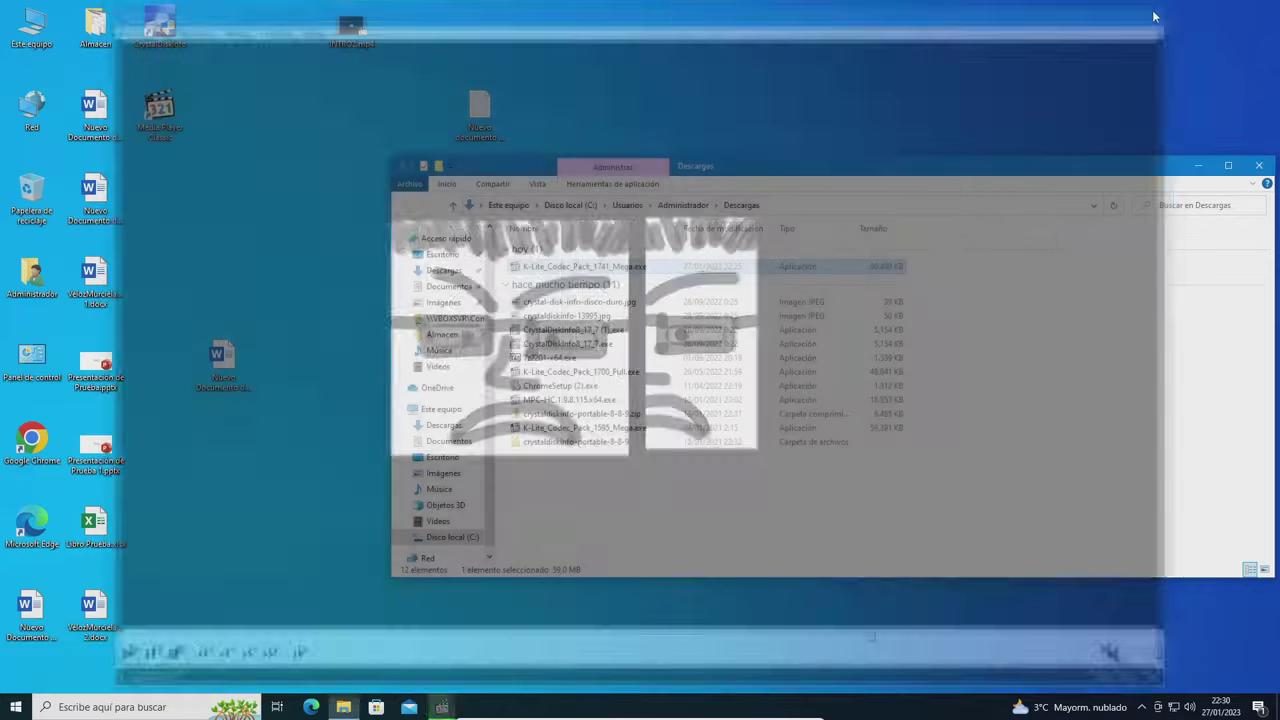
{"action": "left_click", "coordinate": [1263, 165]}
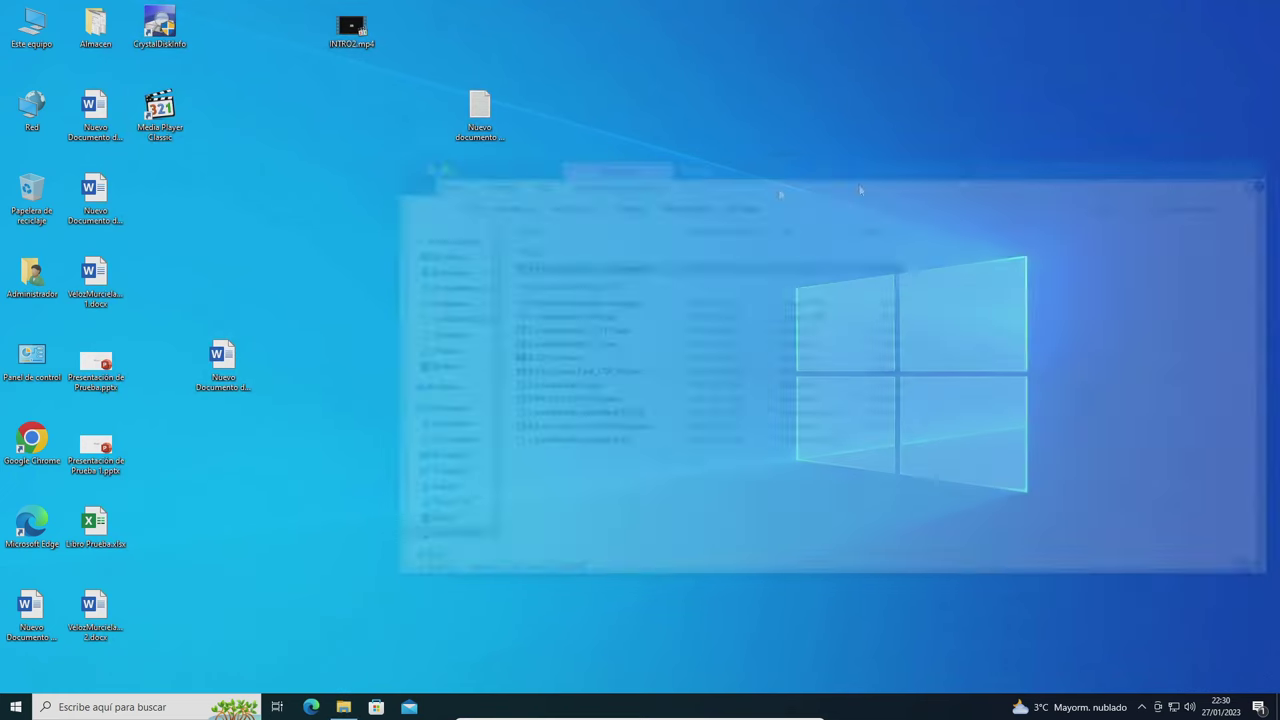
Launch Media Player Classic from its desktop shortcut.
{"action": "double_click", "coordinate": [160, 110]}
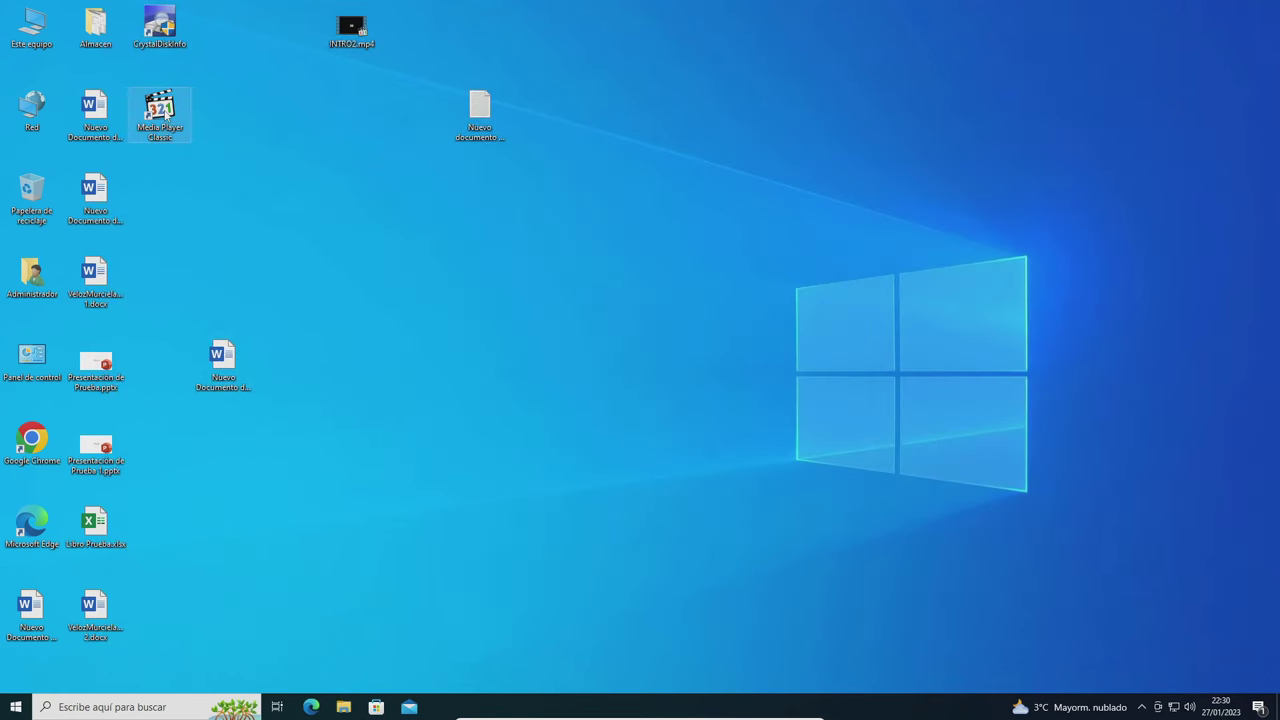